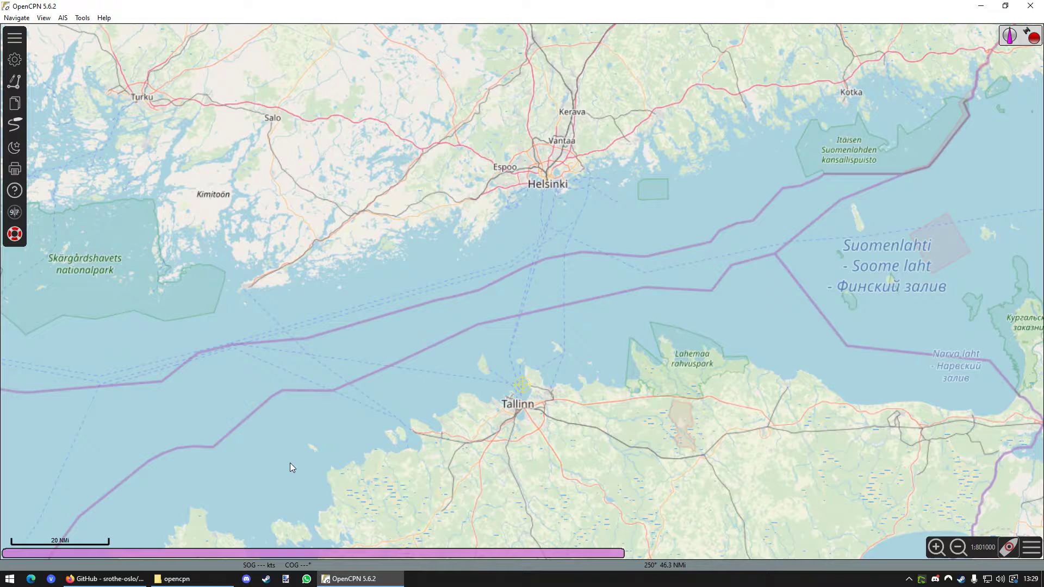
Bring up the VSF-Routing repository in Firefox and read the README's 'free as free beer' line
click(106, 578)
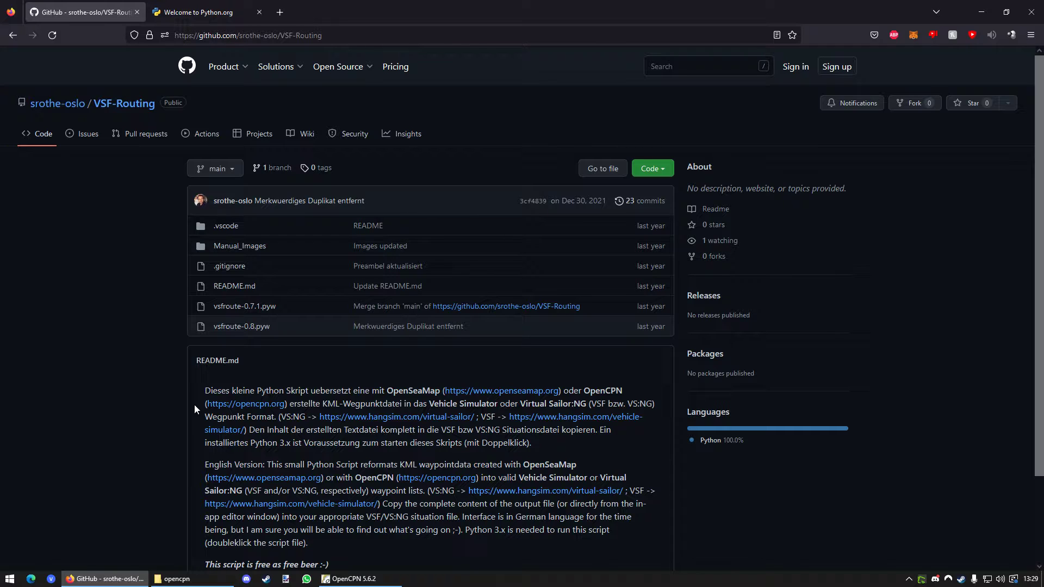
scroll(295, 474, down, 2)
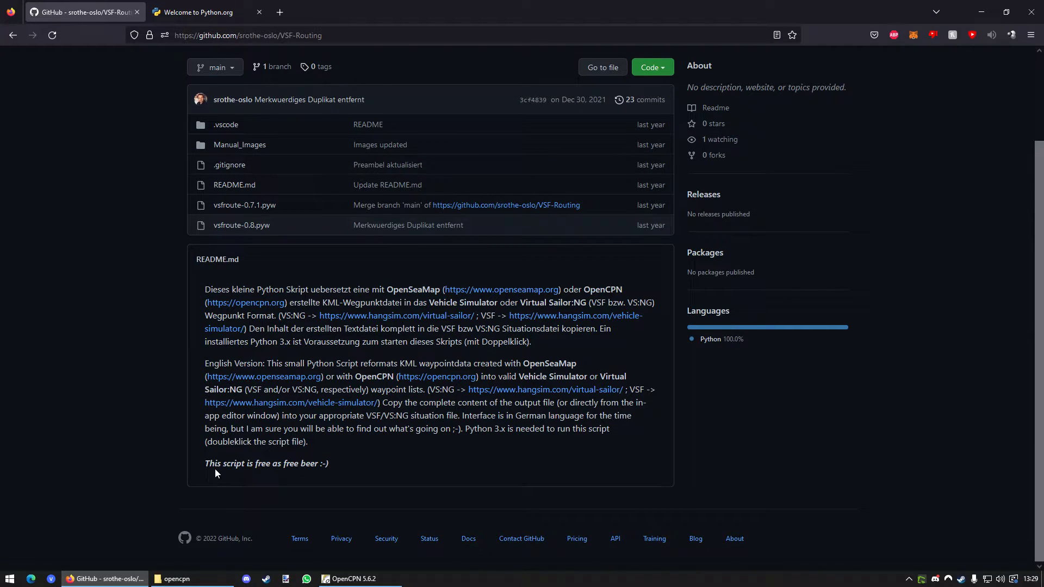
drag(212, 467, 363, 465)
click(364, 465)
scroll(363, 465, up, 2)
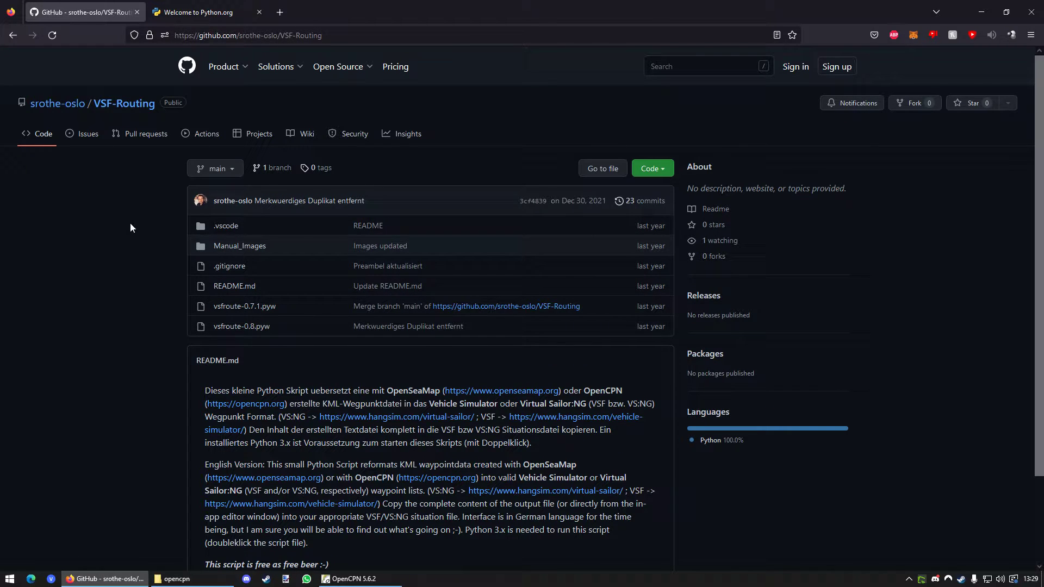
Check the Python.org tab, then show the repository's clone and Download ZIP options
click(200, 13)
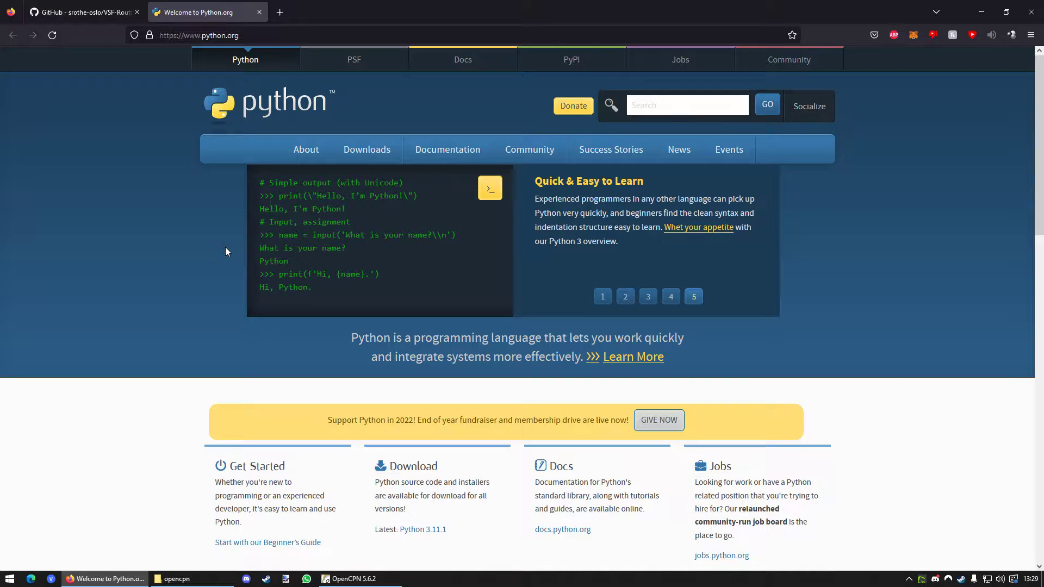
click(81, 12)
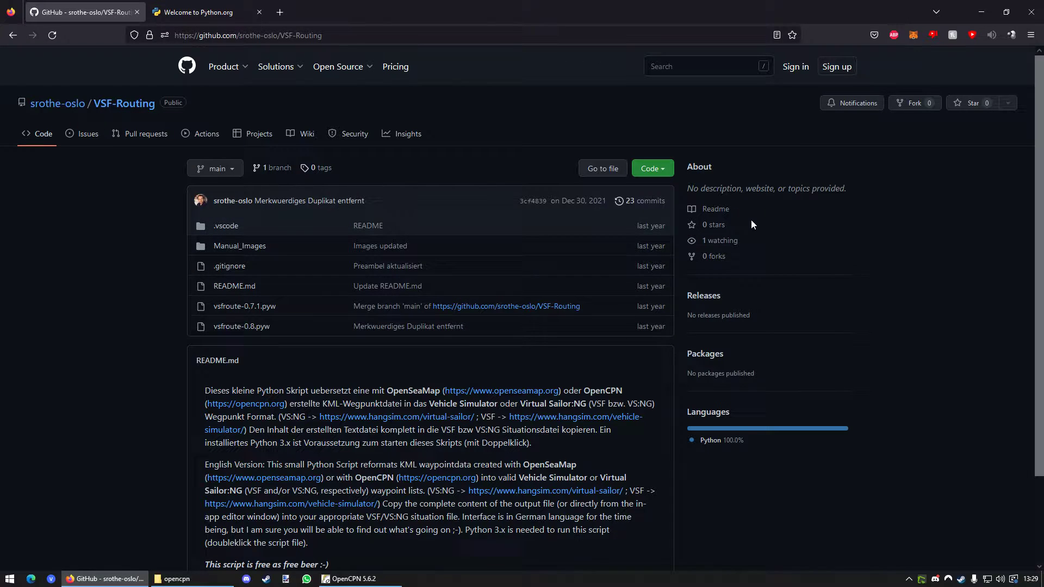
click(654, 171)
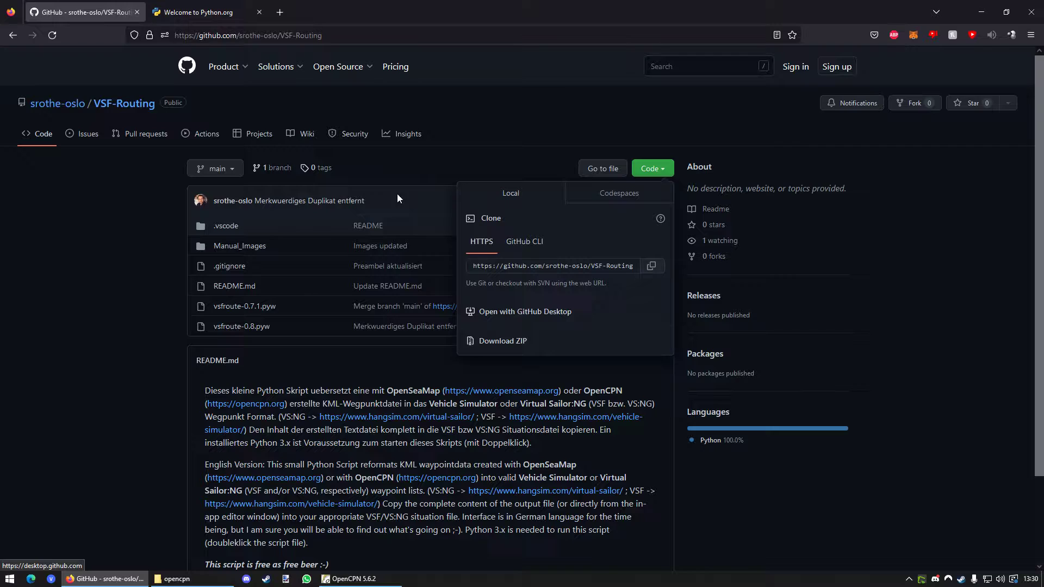
Look up Python 3.11.1 for Windows under Python.org Downloads, then return to the VSF-Routing tab
key(ctrl+Tab)
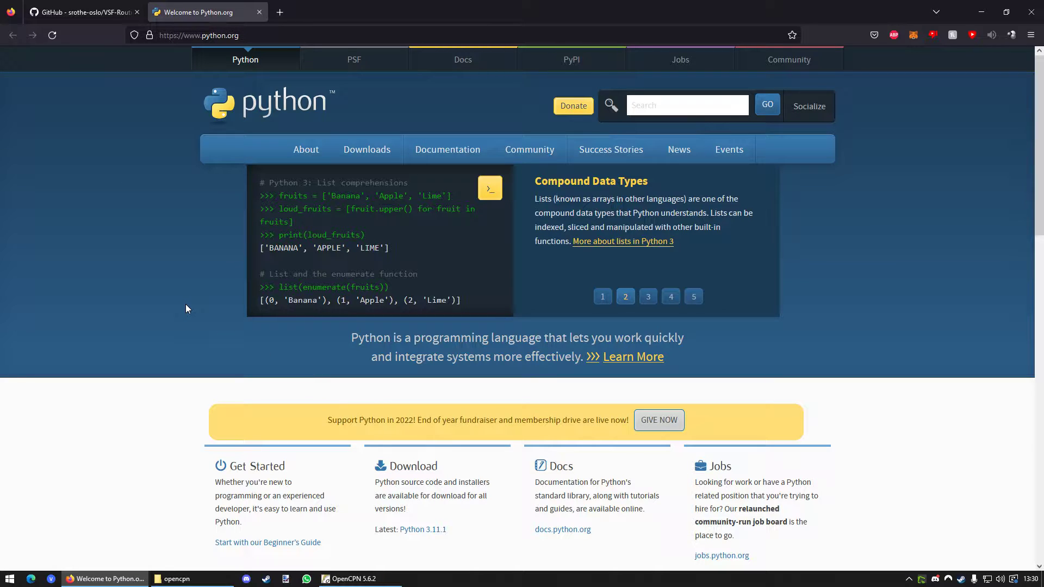
mouse_move(611, 153)
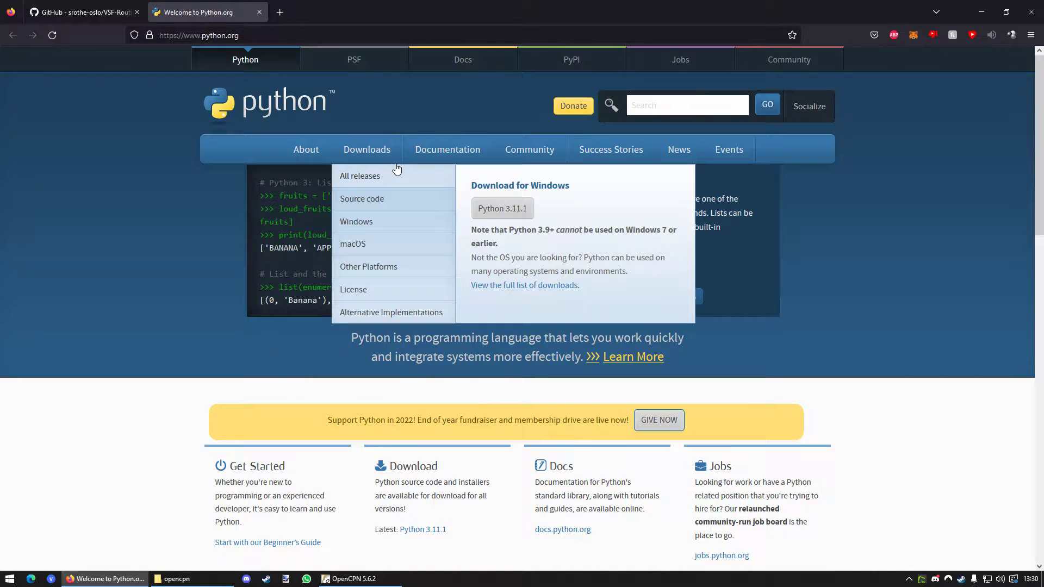
mouse_move(359, 157)
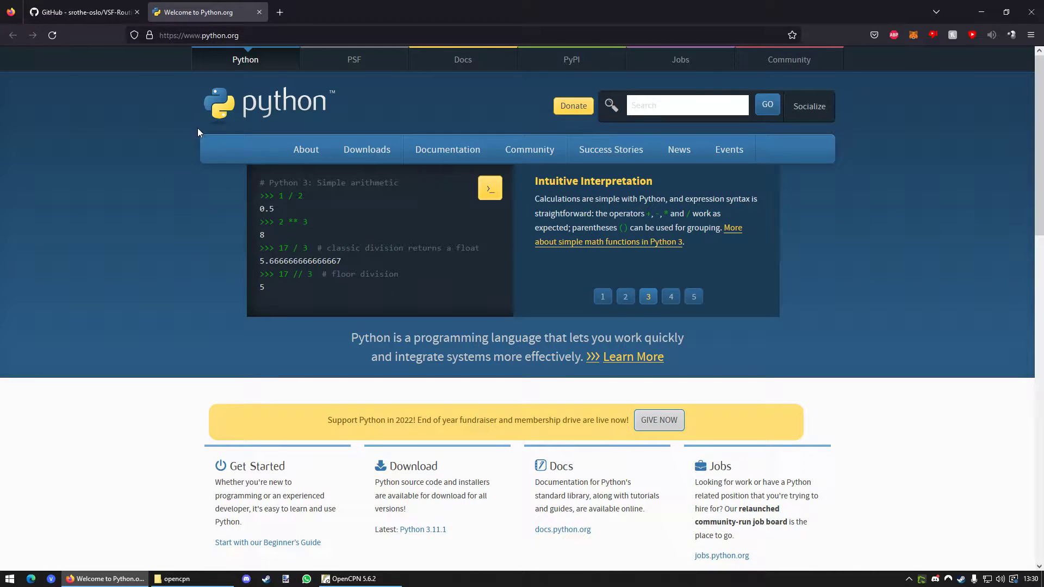
click(81, 11)
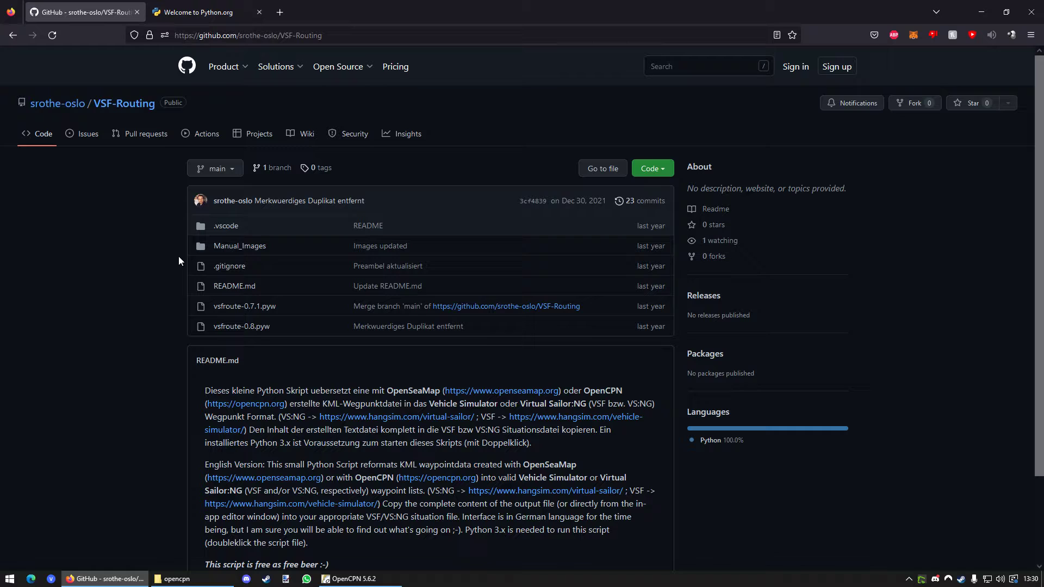
On the desktop, extract VSF-Routing-main.zip into a VSF-Routing-main folder
key(super+d)
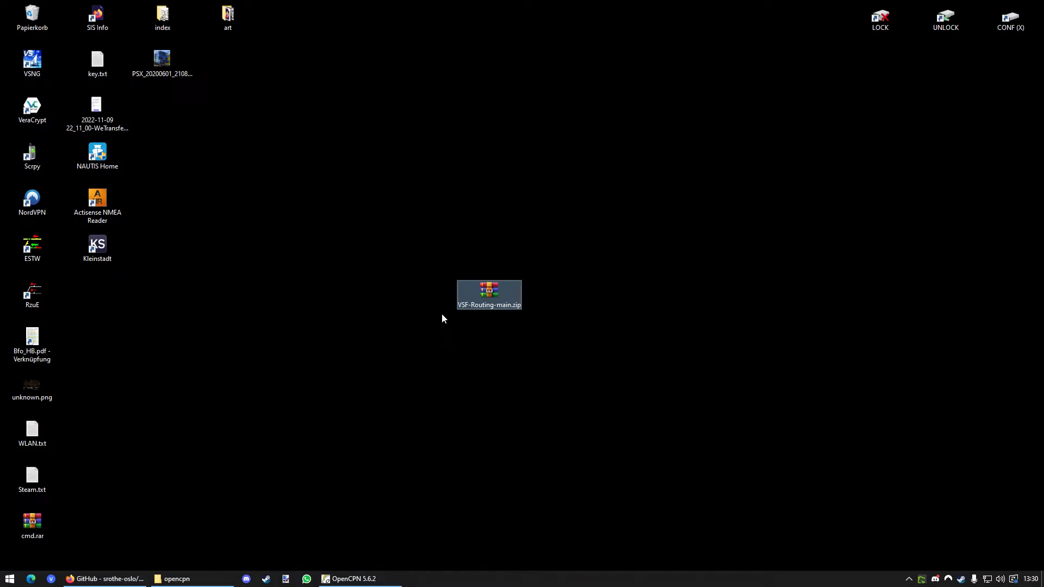
drag(478, 291, 347, 292)
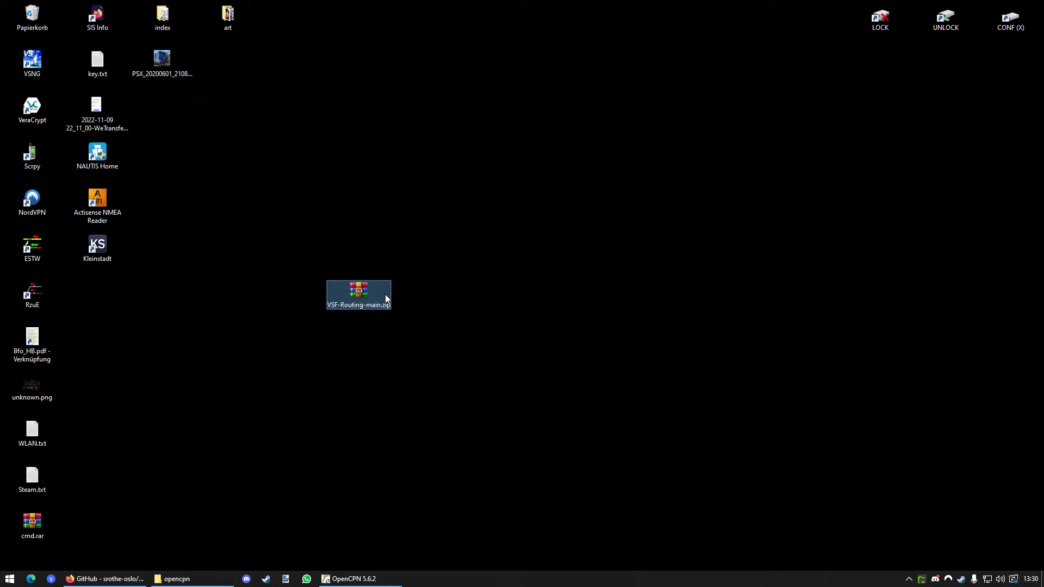
right_click(368, 297)
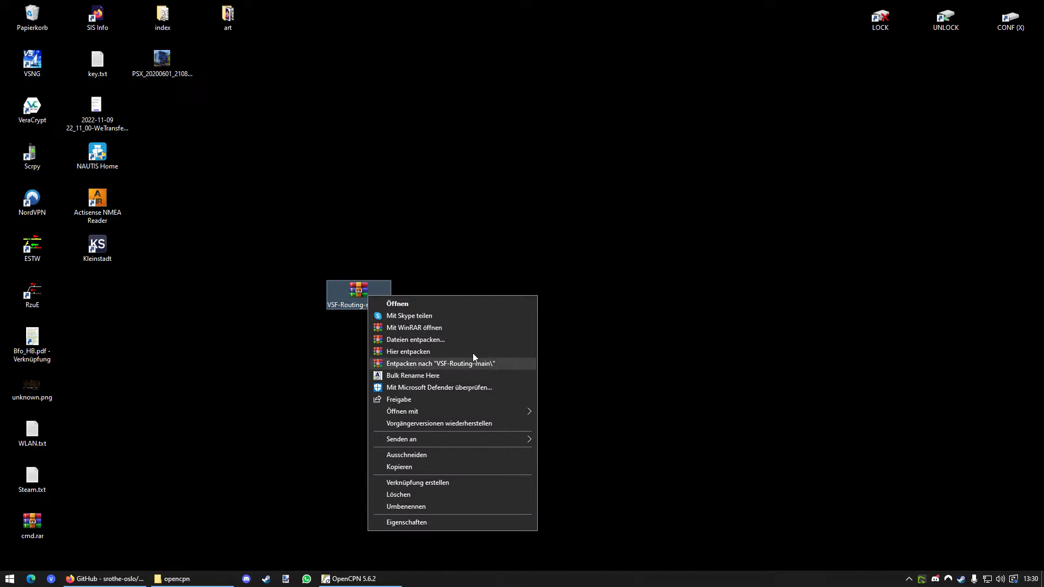
click(280, 352)
right_click(376, 288)
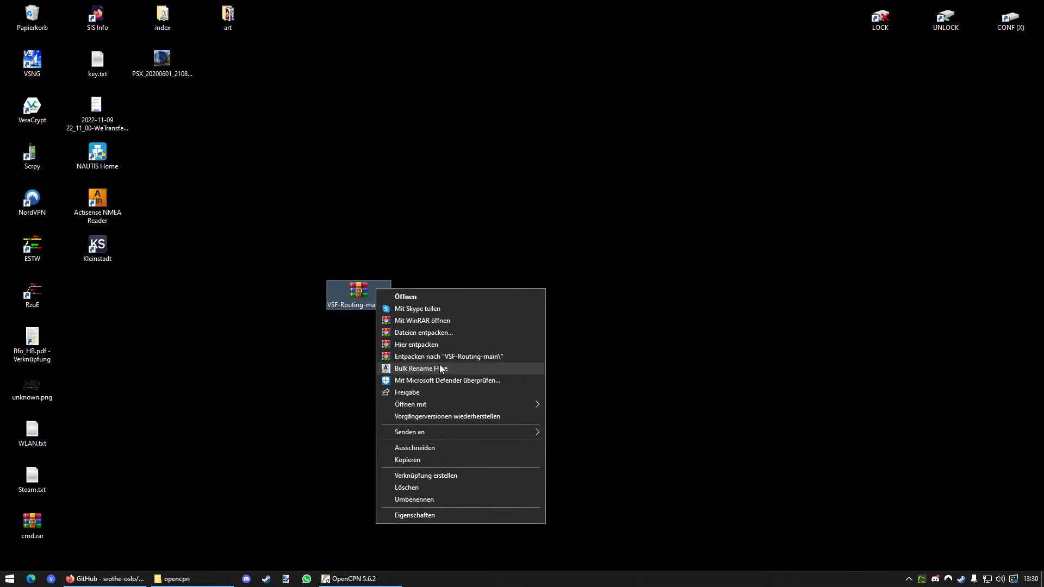
click(448, 354)
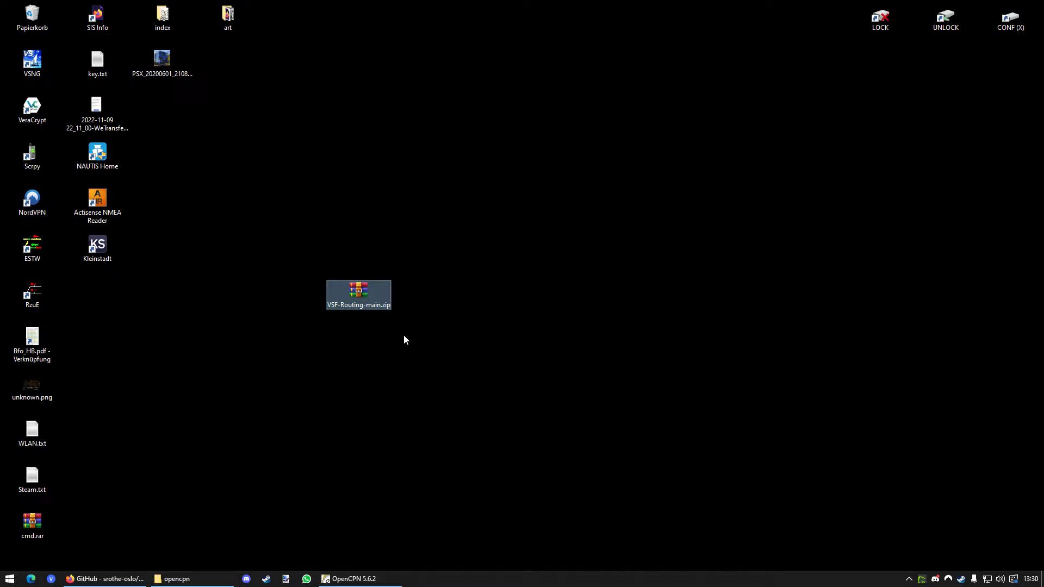
Delete the zip and check that the inner VSF-Routing-main folder holds the vsfroute scripts
drag(101, 299, 367, 247)
click(342, 284)
key(Delete)
click(394, 293)
double_click(379, 265)
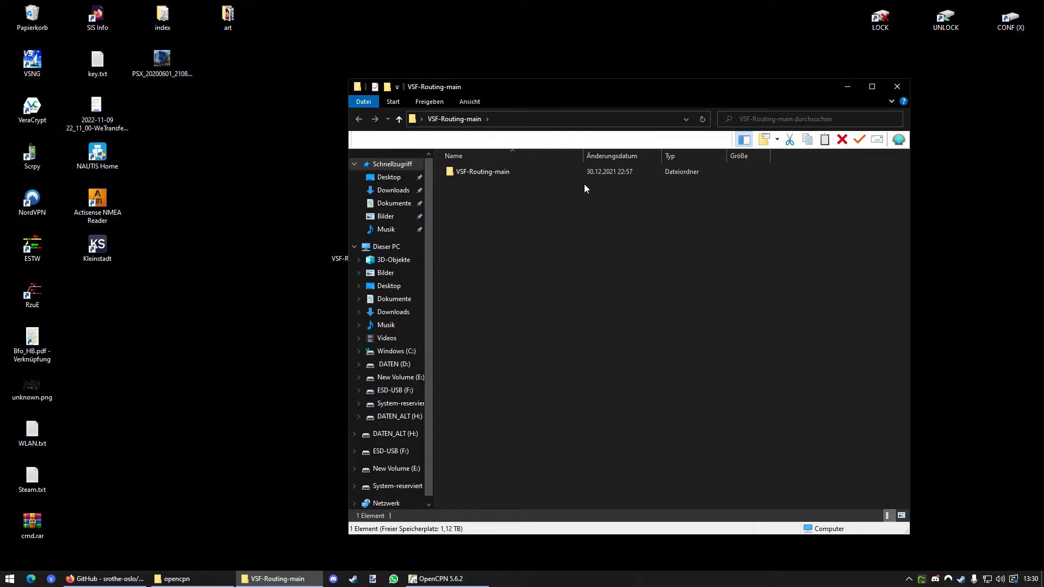
double_click(495, 171)
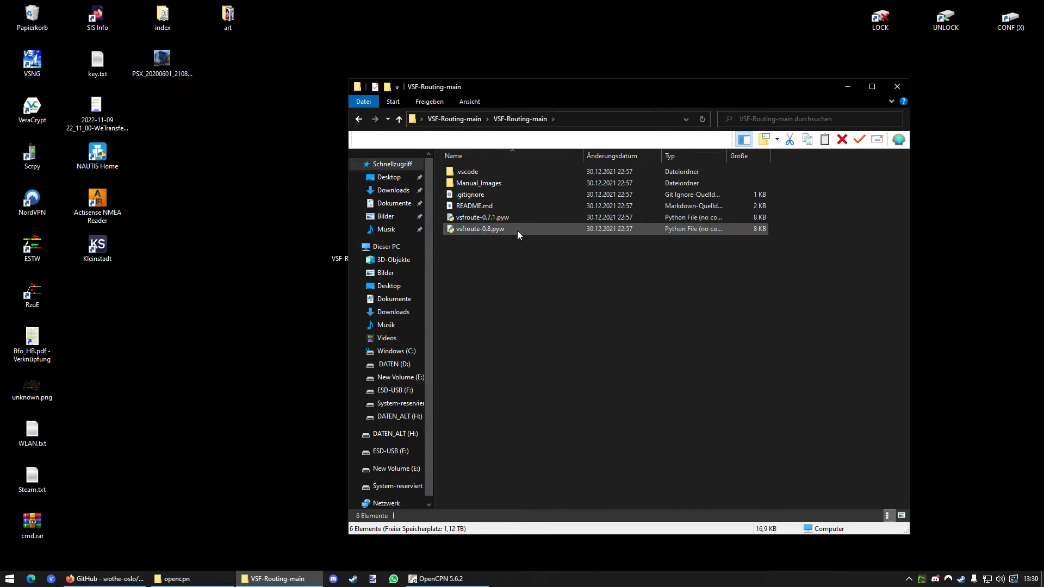
click(898, 87)
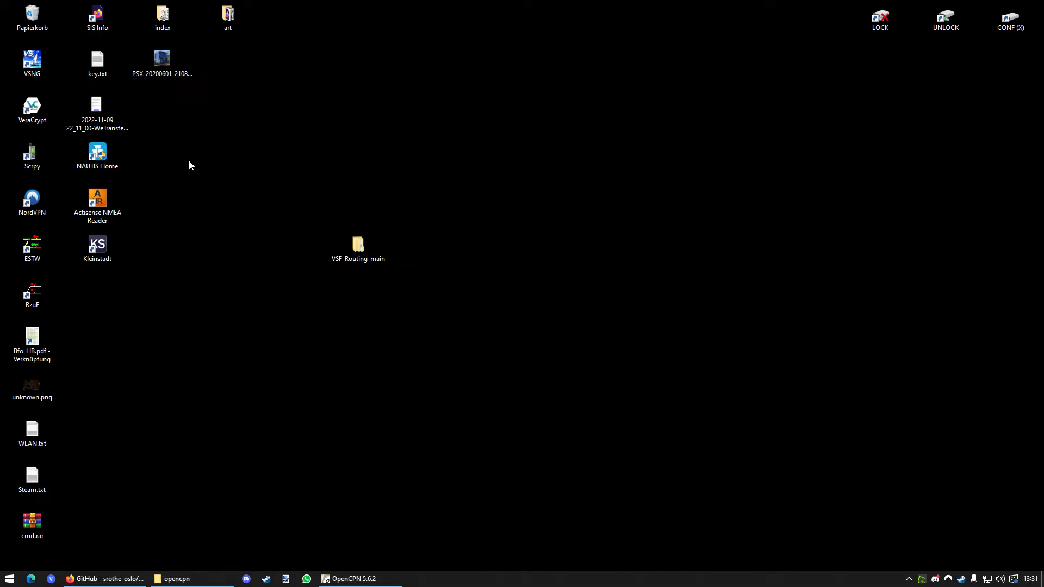
Launch Virtual Sailor NG, accept the Bermuda + Florida V3 scenery import, and start a new situation
double_click(39, 69)
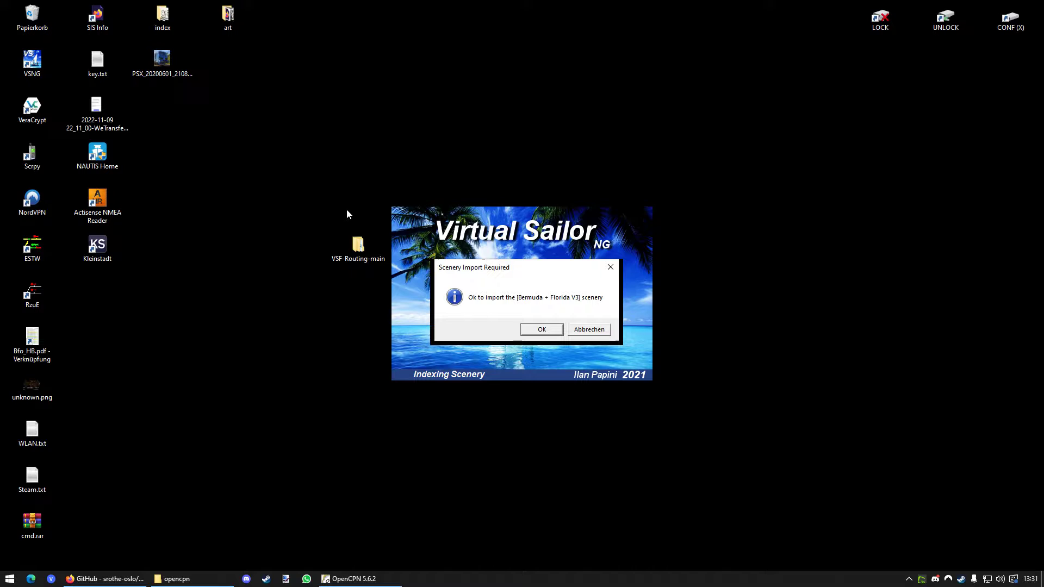
key(Return)
key(Return)
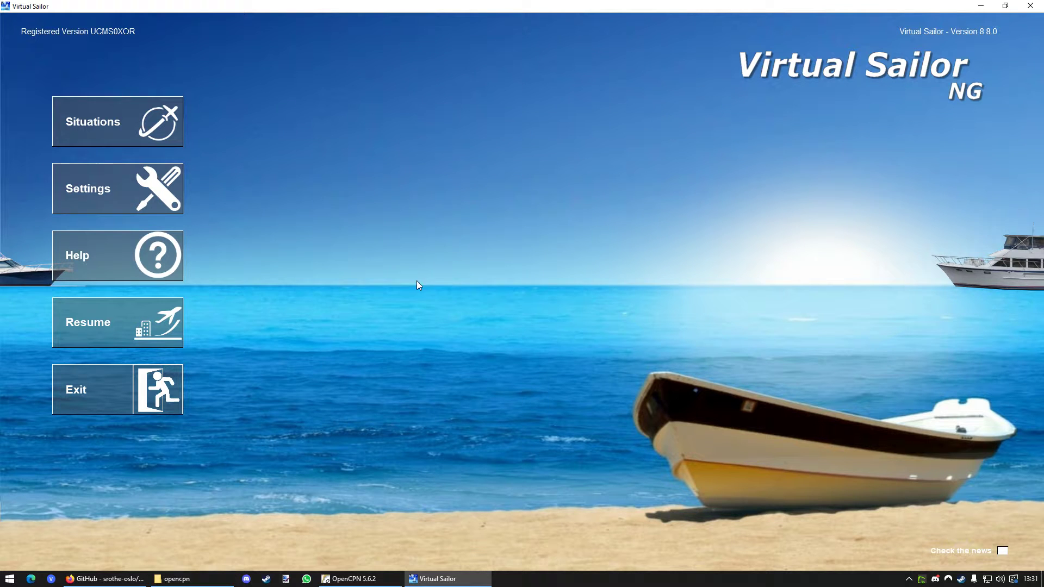
click(151, 123)
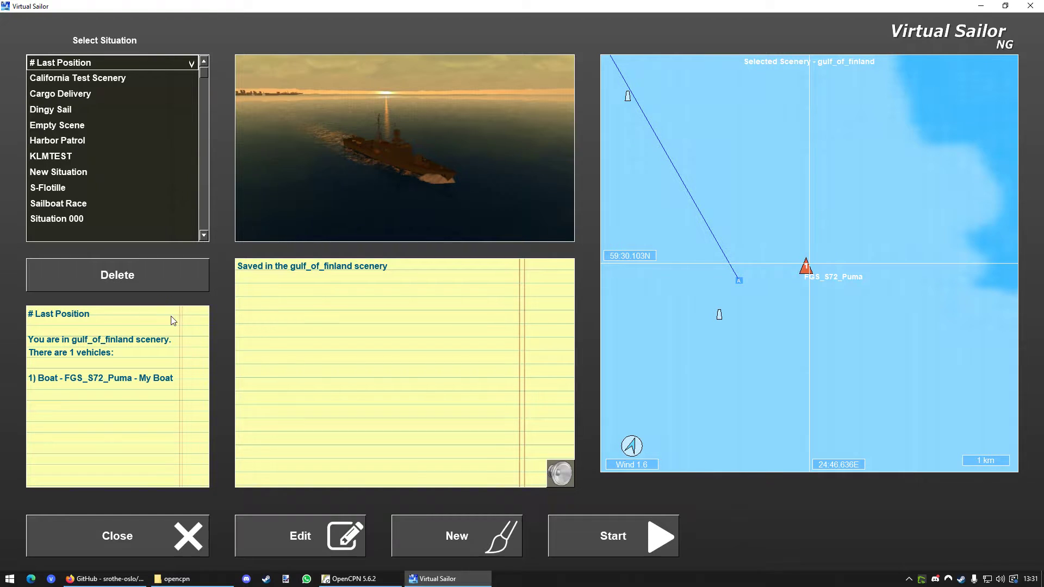
click(474, 539)
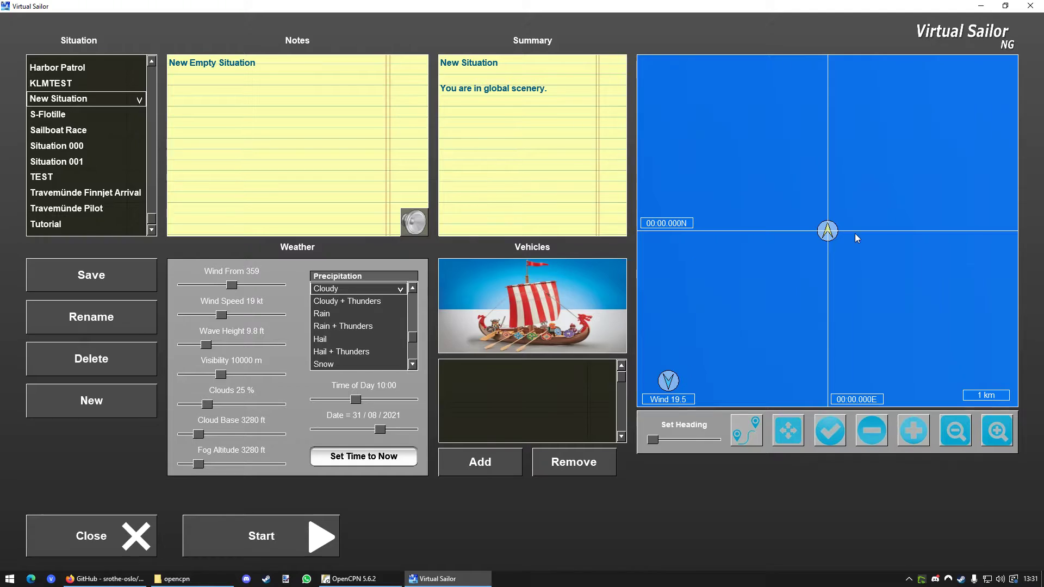
Choose the gulf_of_finland scenery and place the vessel's starting position on its chart
scroll(857, 238, down, 10)
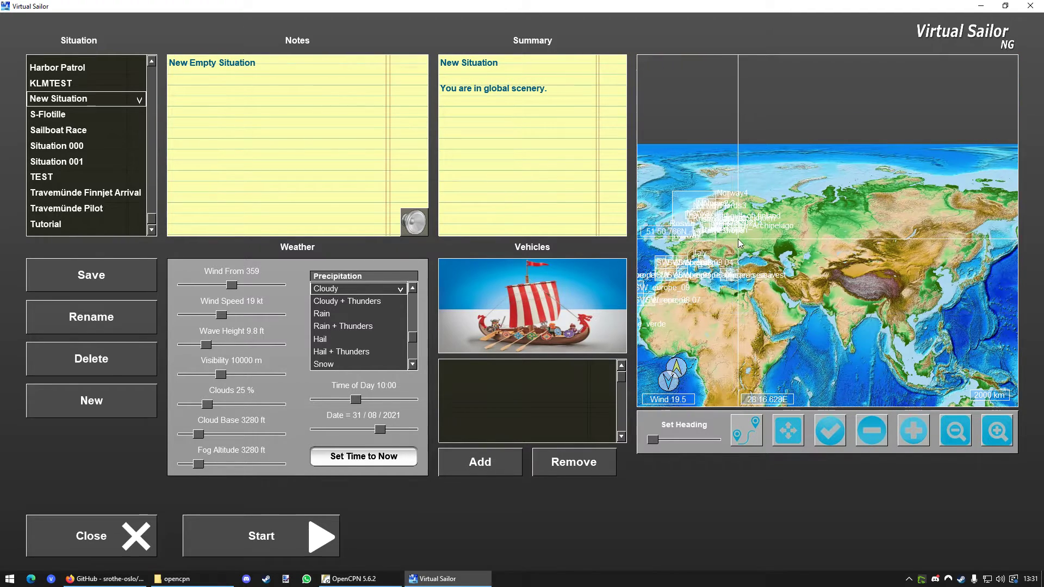
scroll(739, 244, up, 5)
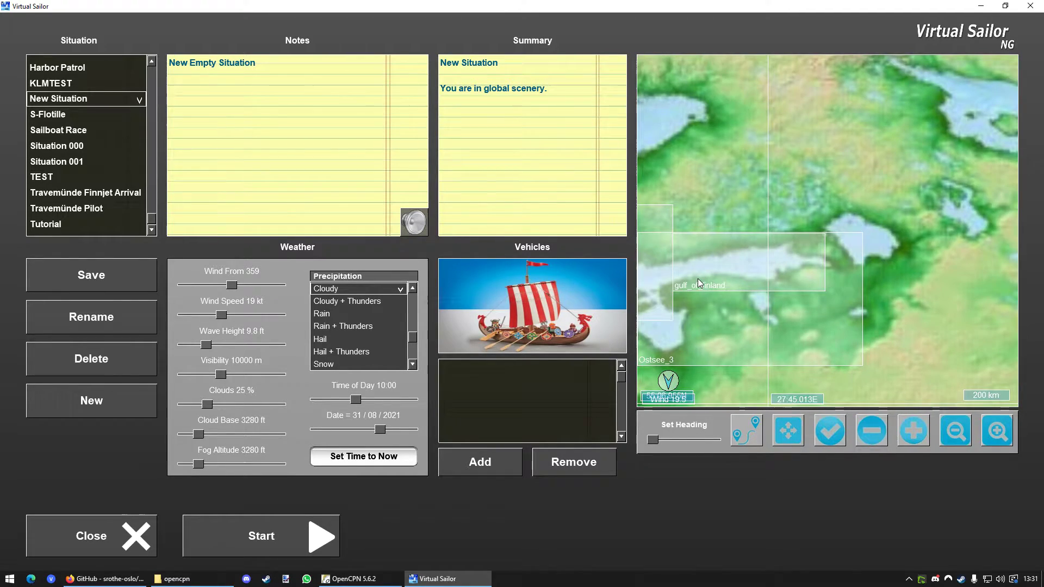
click(700, 282)
scroll(801, 288, up, 3)
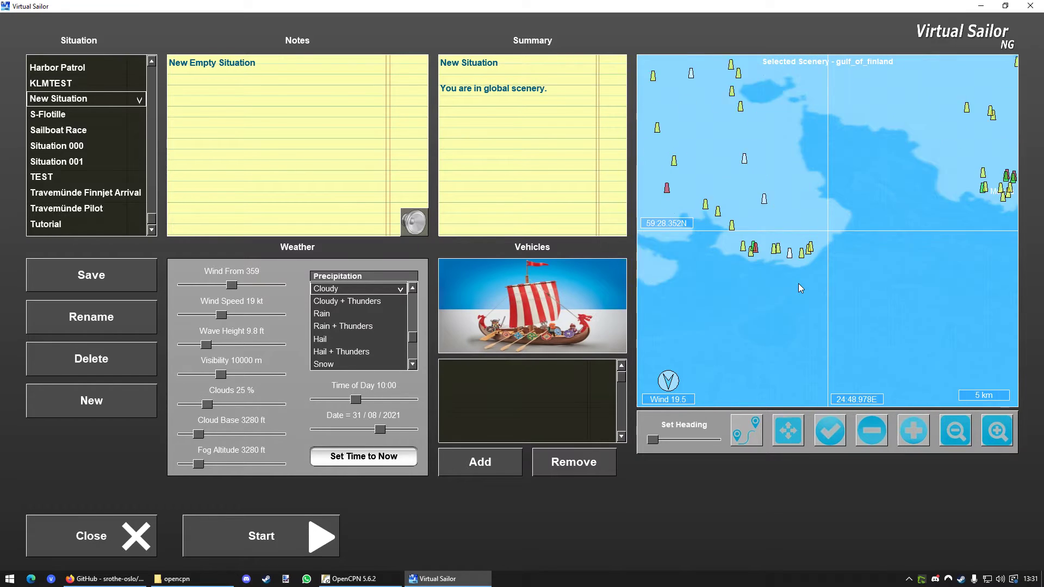
scroll(756, 209, up, 2)
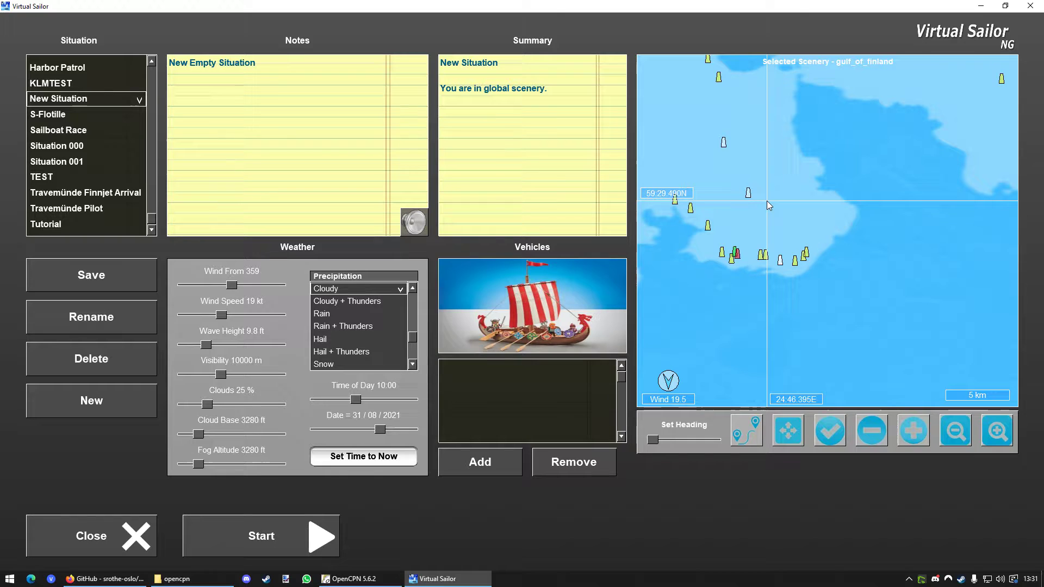
click(766, 203)
Start the situation, set time to now, load real weather, and lower waves to 1.1 ft
click(261, 524)
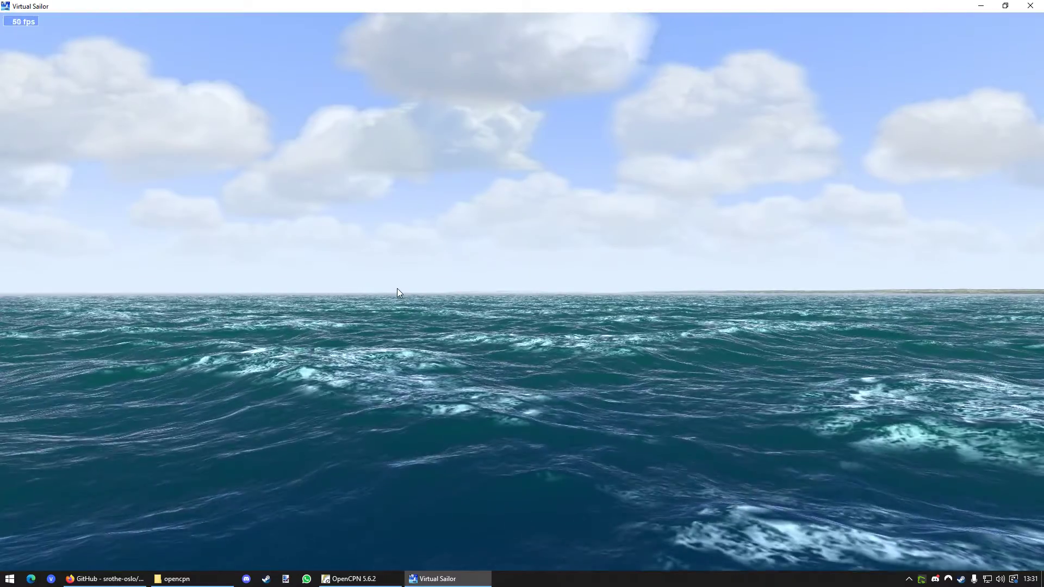
mouse_move(50, 20)
click(74, 48)
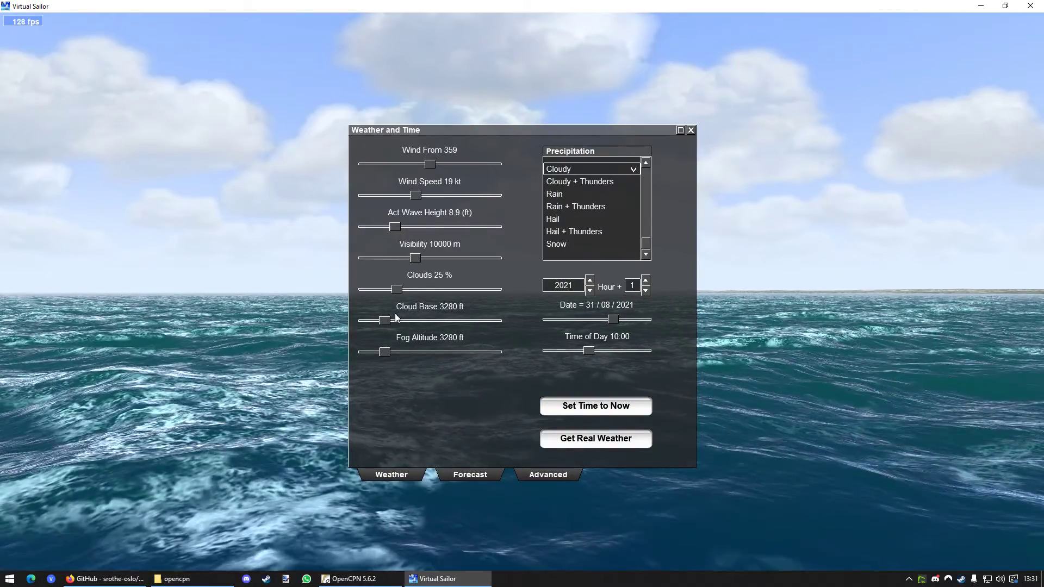
click(603, 407)
click(596, 438)
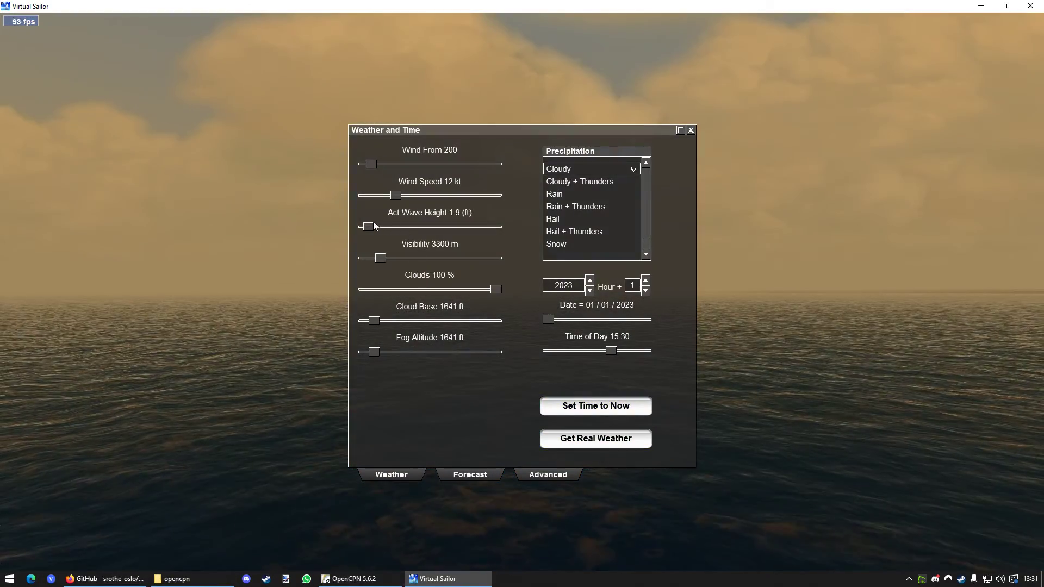
drag(370, 228, 364, 227)
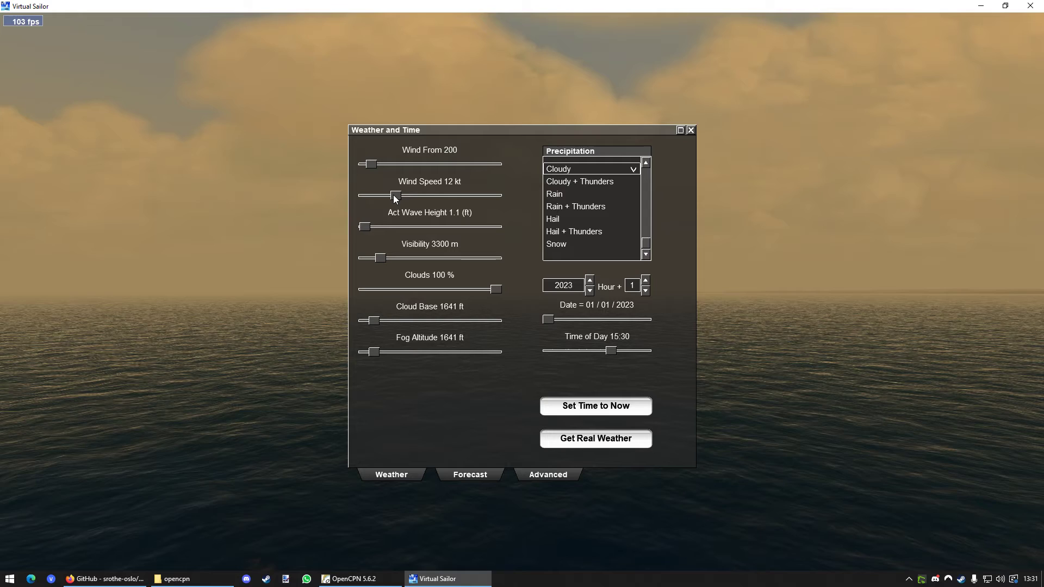
drag(395, 196, 372, 197)
Pick the M.V. MSC Renee container ship from the vehicle list and add it to the scene
click(690, 130)
click(55, 20)
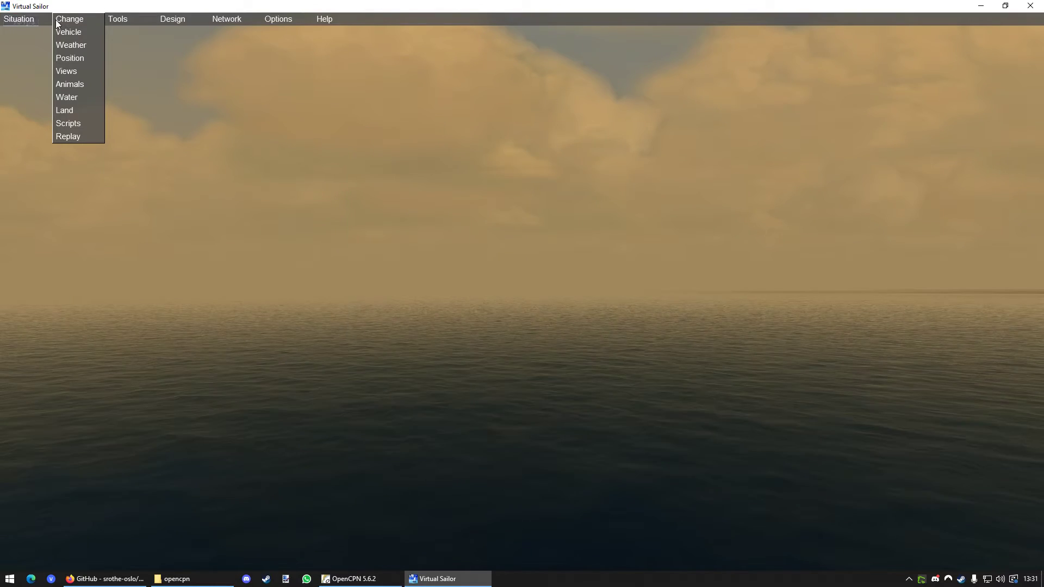
click(68, 32)
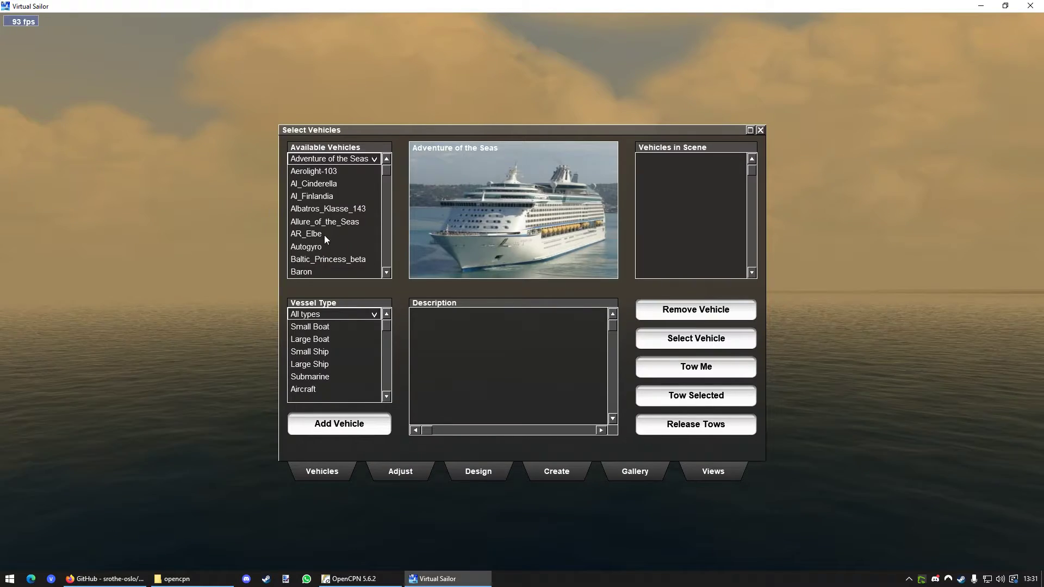
click(304, 246)
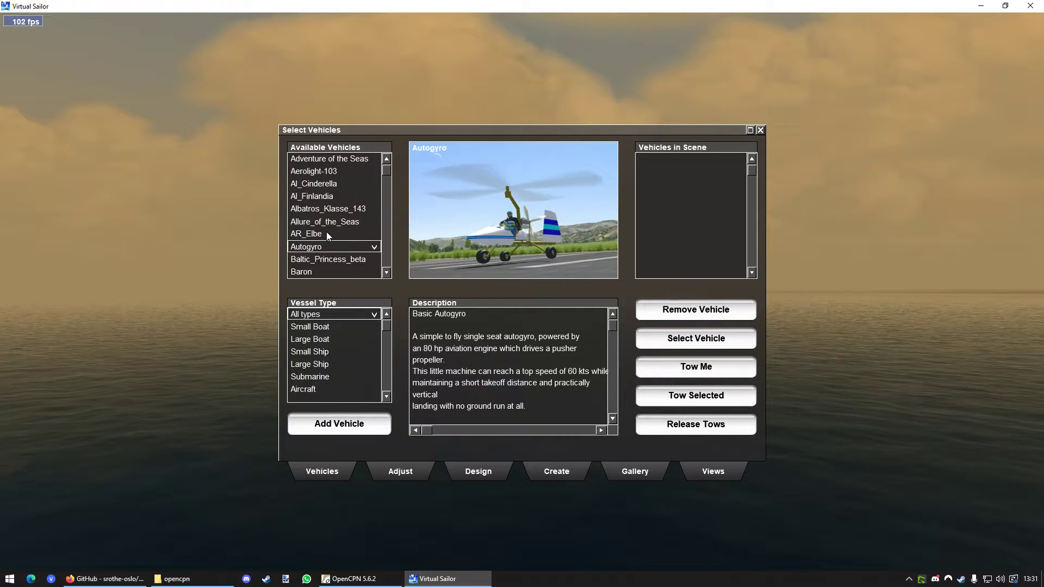
scroll(326, 231, down, 20)
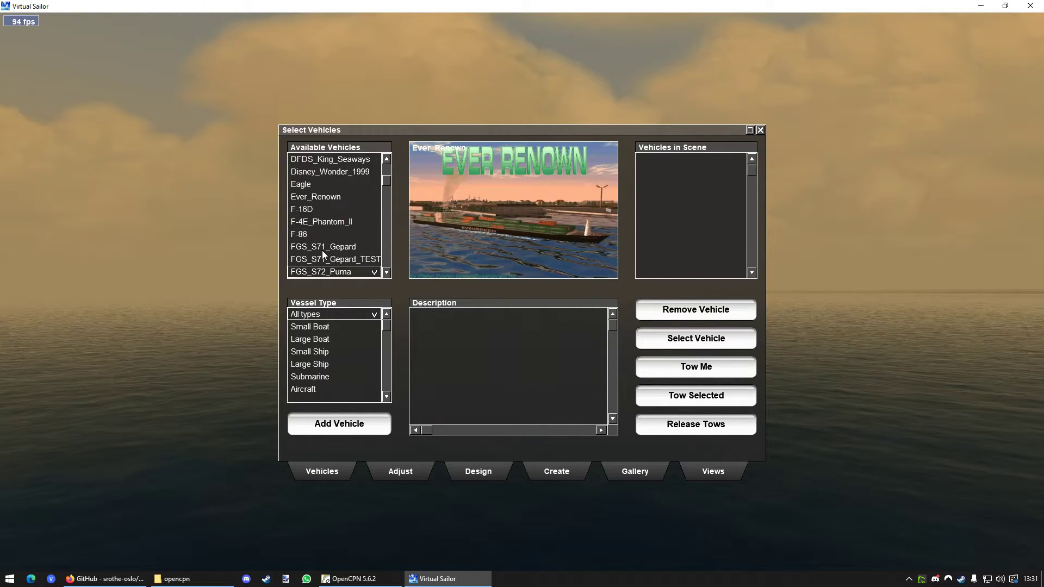
scroll(322, 250, down, 18)
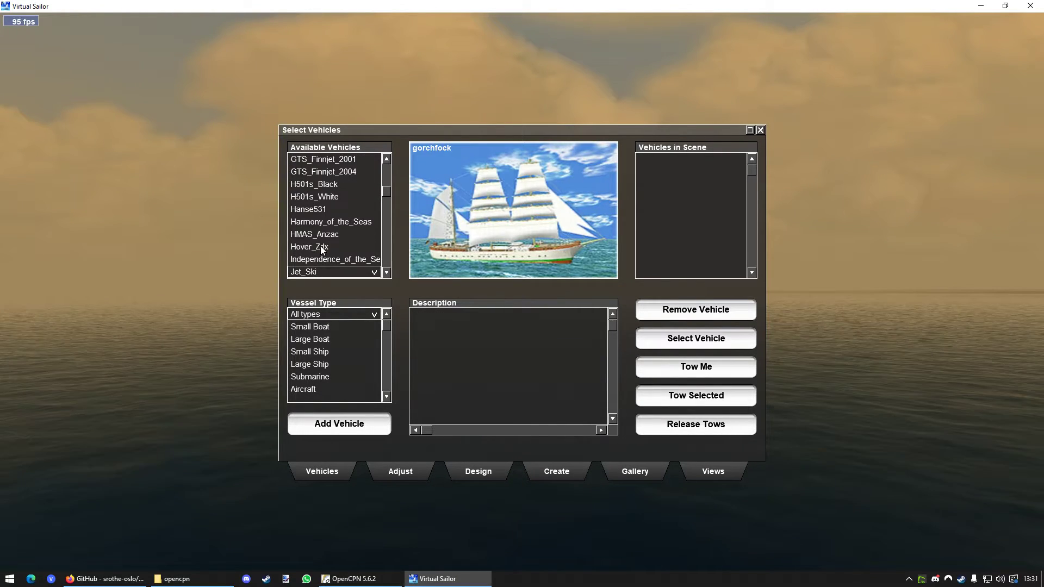
scroll(322, 256, down, 20)
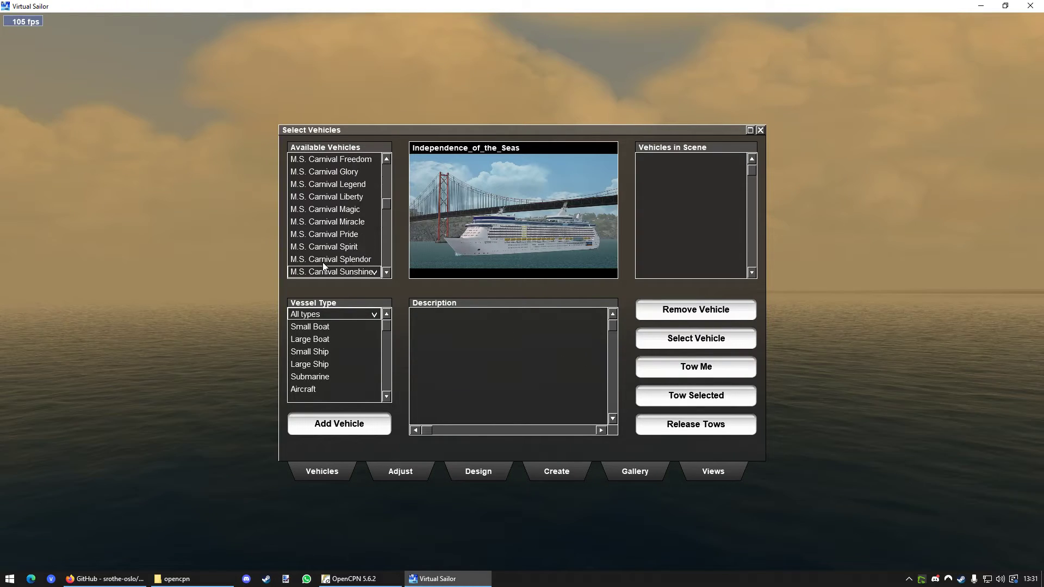
scroll(326, 269, down, 20)
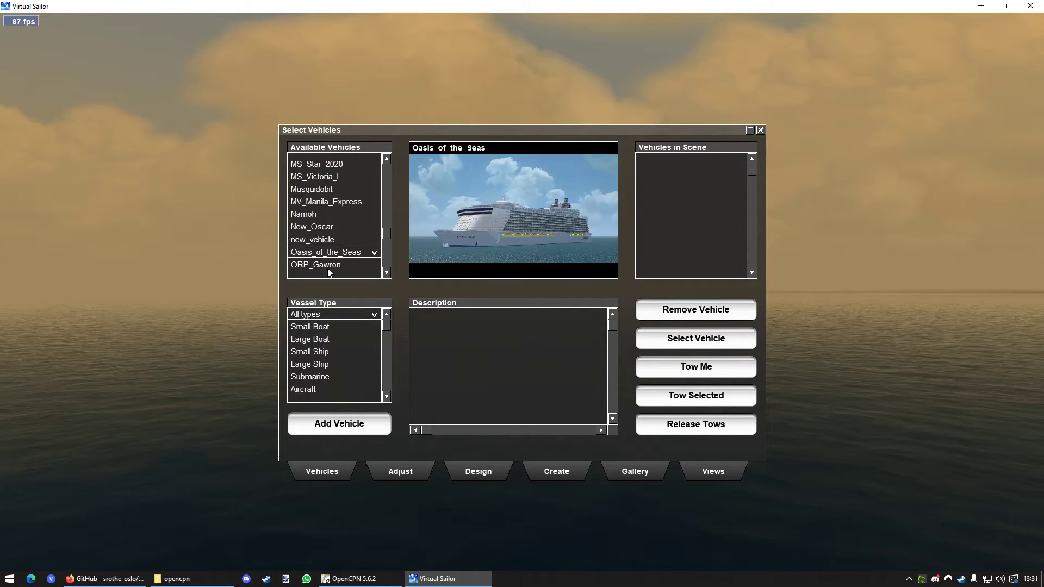
scroll(329, 266, down, 14)
scroll(320, 234, up, 5)
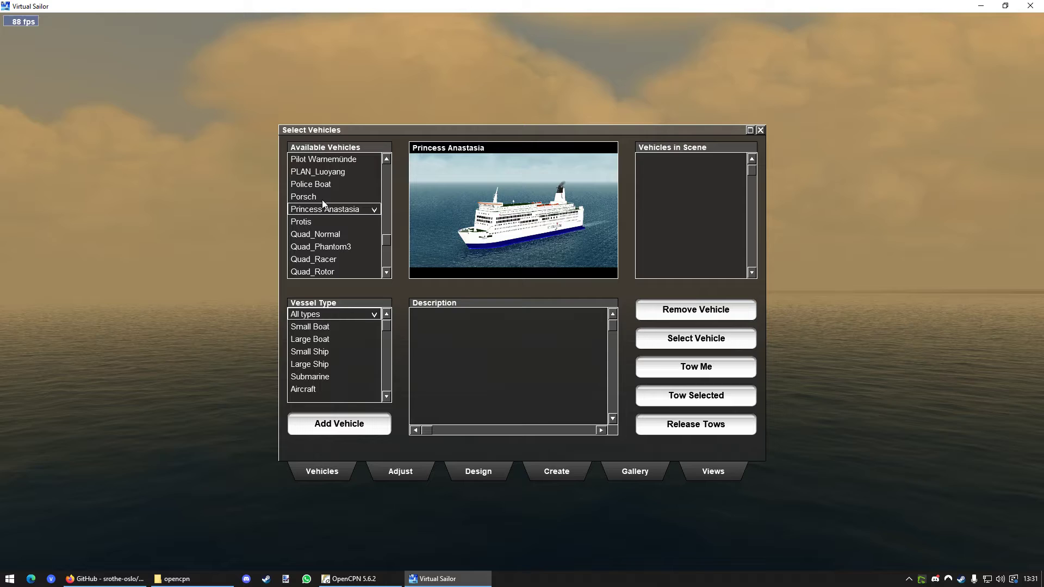
scroll(323, 201, up, 7)
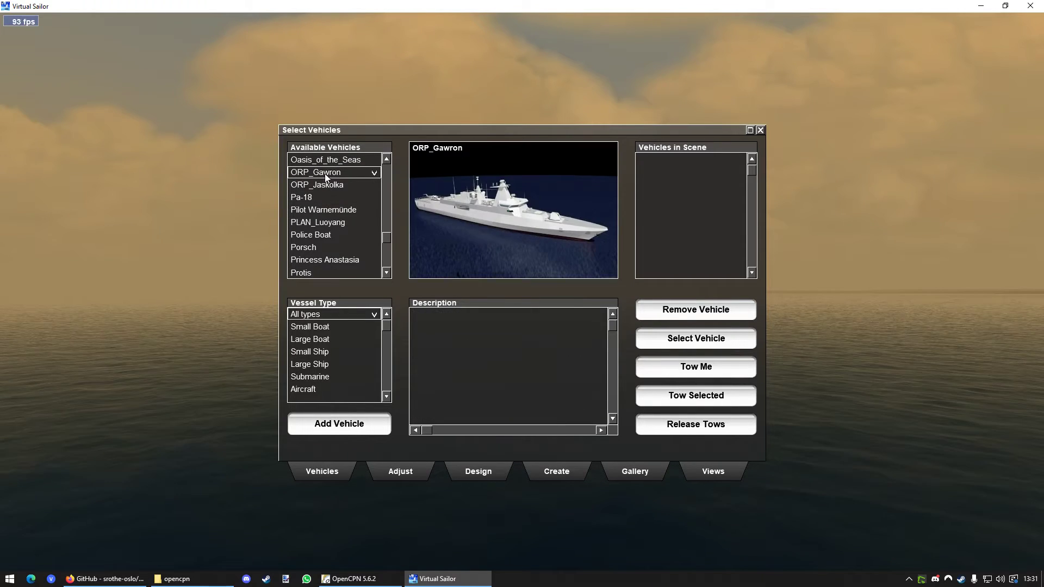
scroll(325, 173, up, 8)
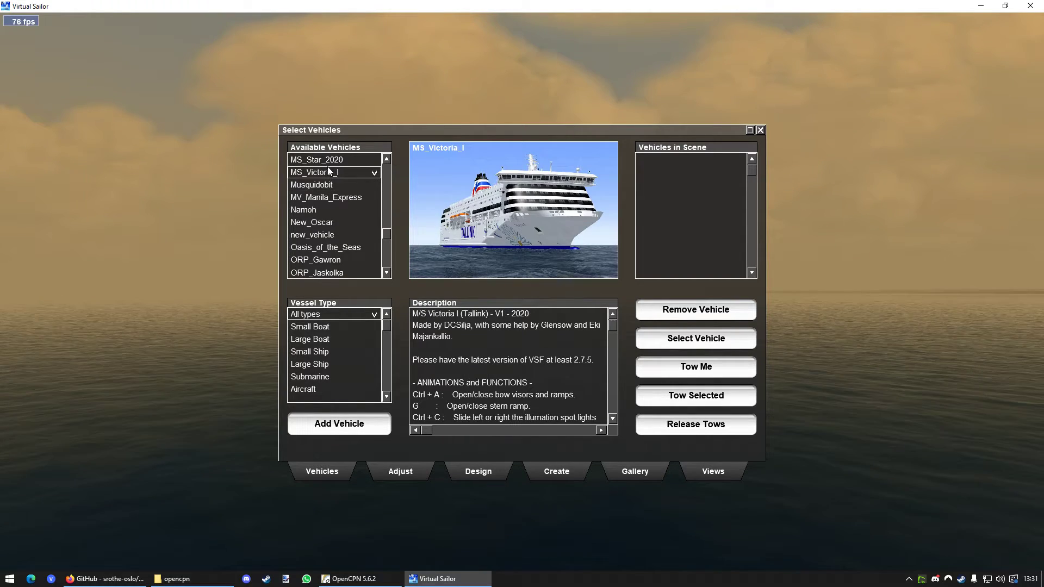
scroll(327, 166, up, 11)
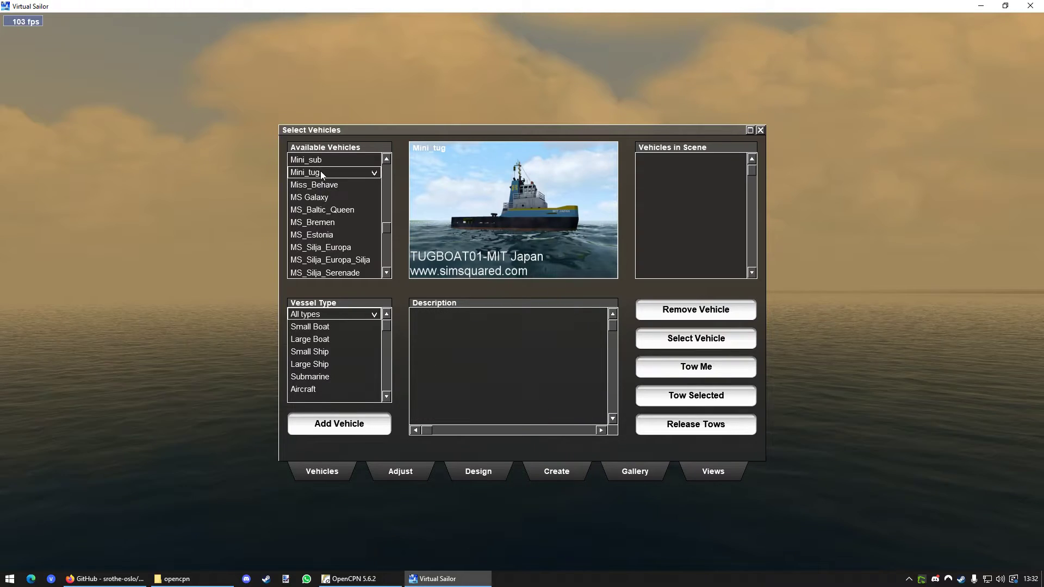
scroll(320, 173, up, 3)
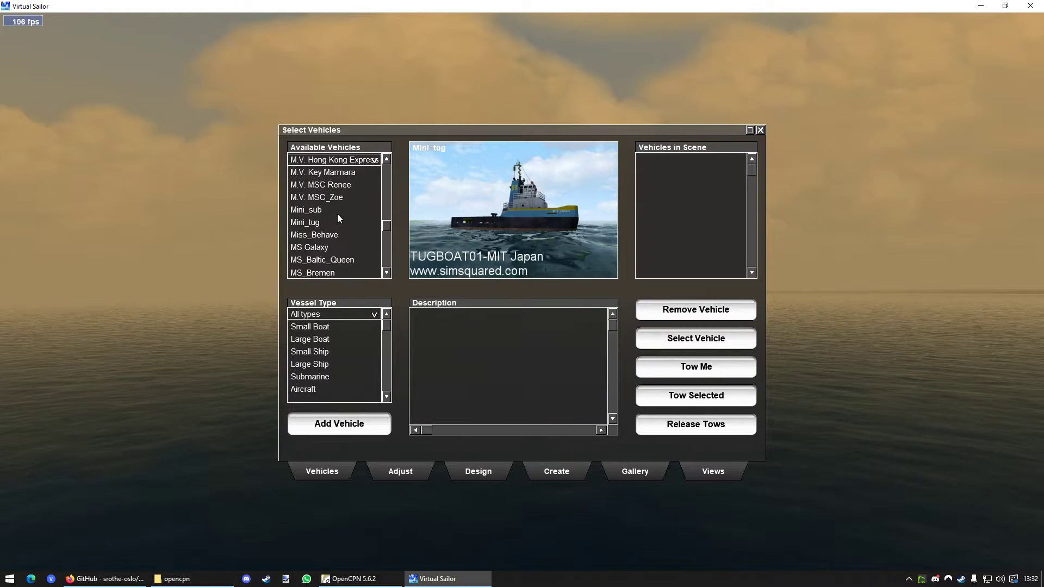
click(366, 418)
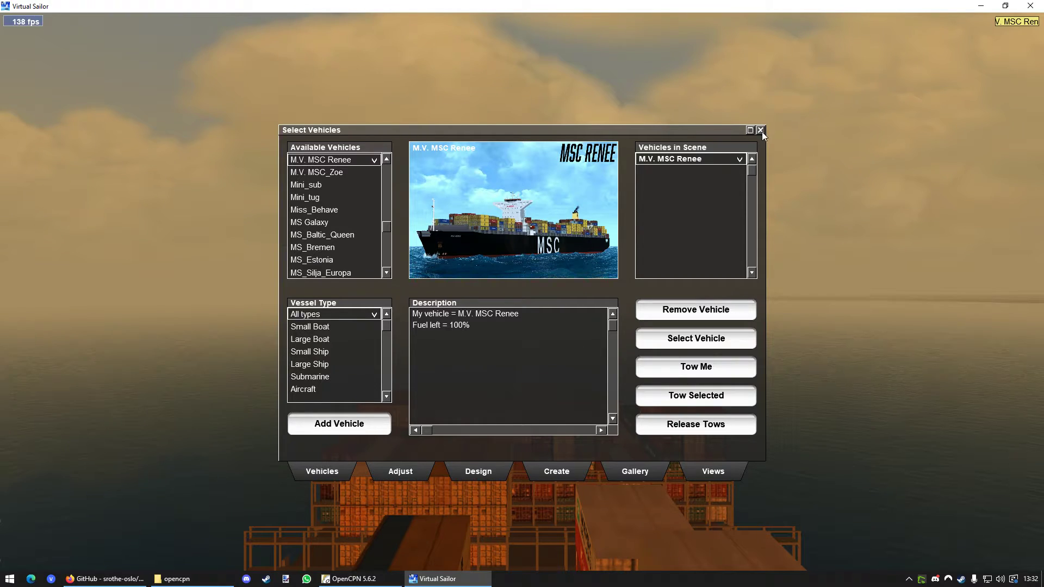
Switch to an external view and orbit to see the ship broadside
click(760, 130)
key(F2)
drag(637, 368, 548, 284)
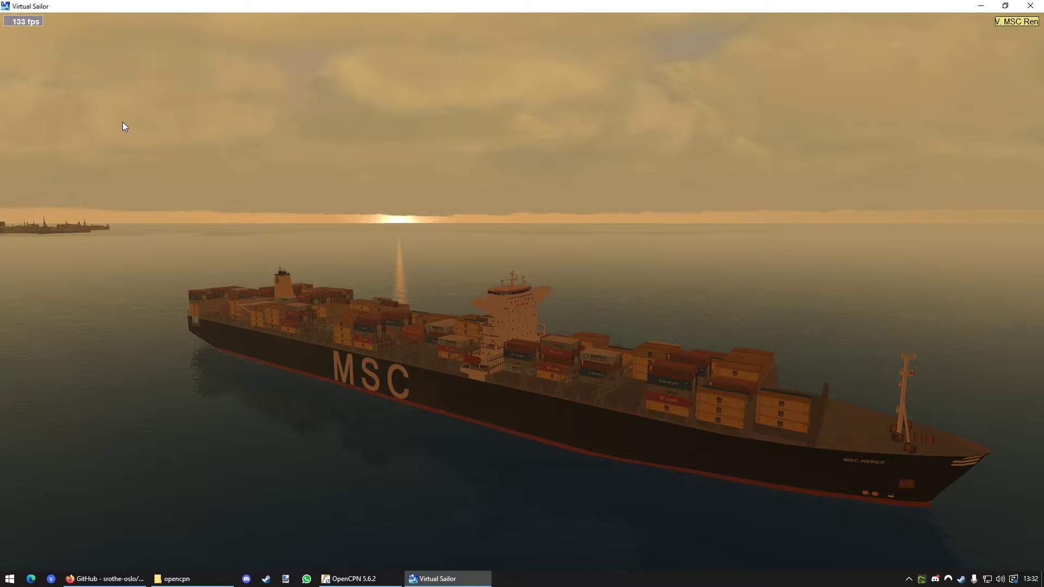
Save the current situation under the name Tallin.Helsinki
mouse_move(58, 50)
click(21, 20)
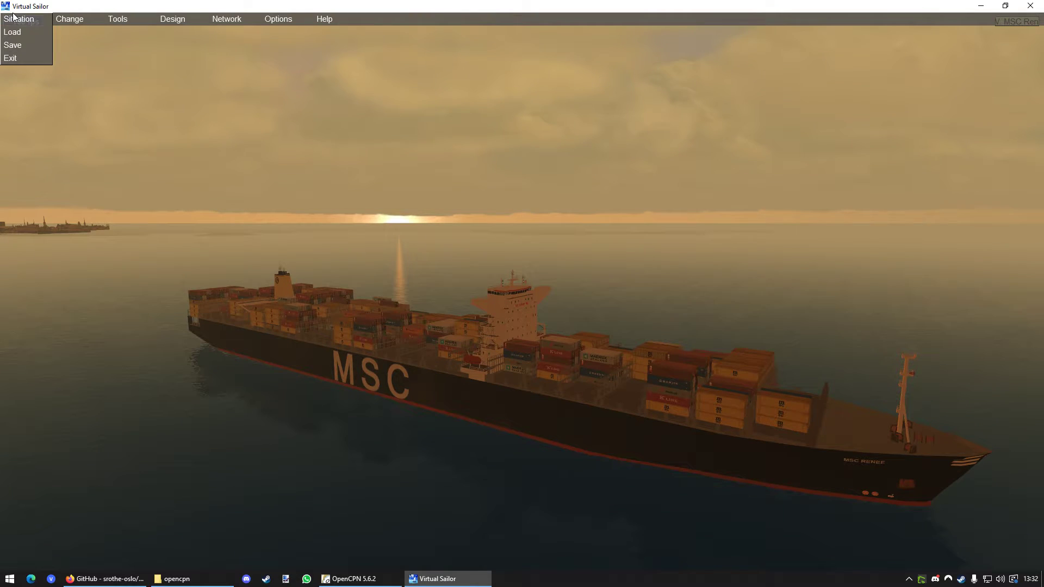
click(13, 46)
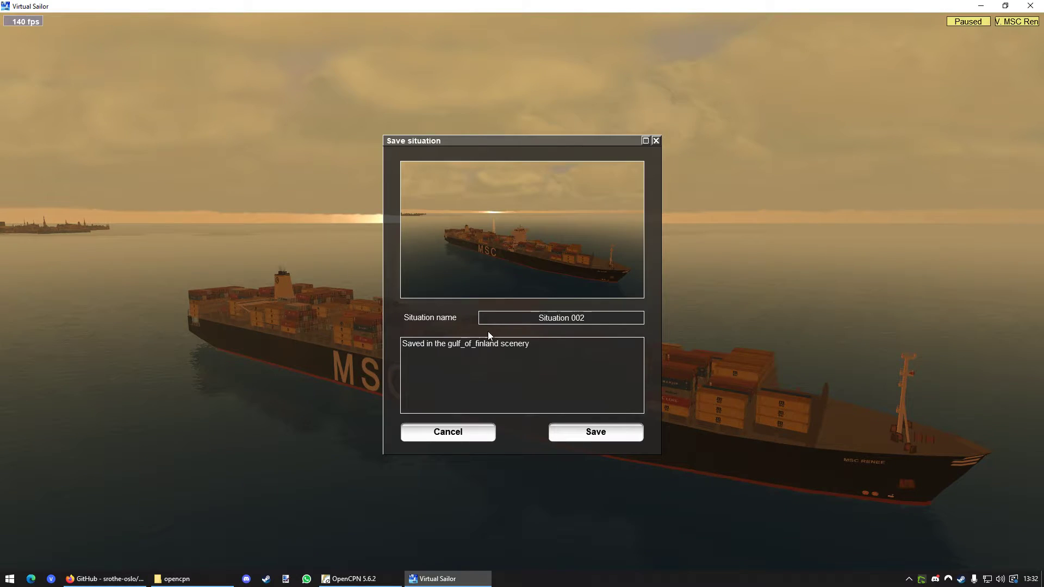
click(600, 317)
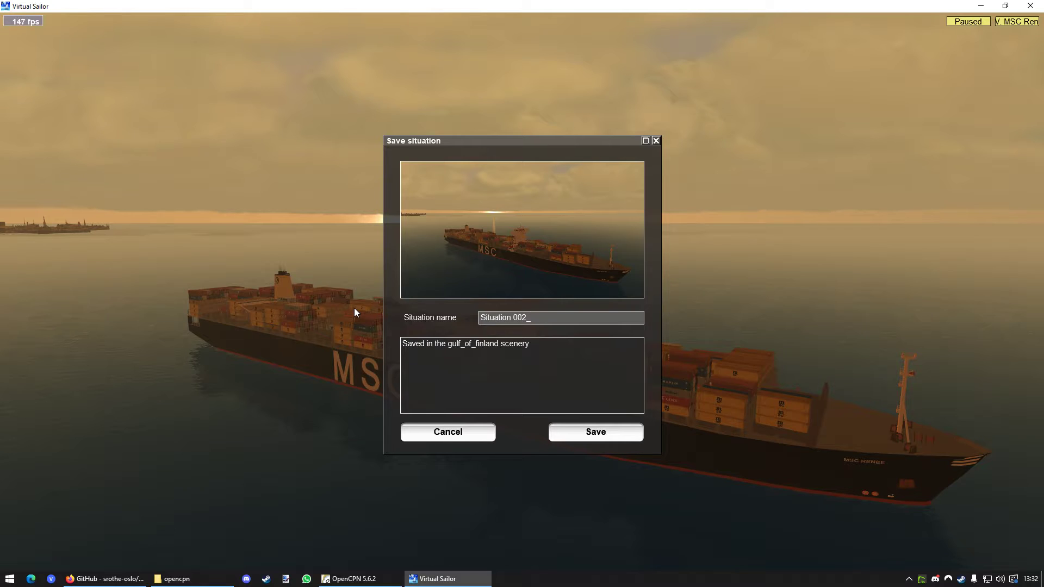
key(BackSpace)
key(BackSpace)
key(BackSpace)
key(BackSpace)
key(BackSpace)
key(BackSpace)
key(BackSpace)
key(BackSpace)
key(BackSpace)
key(BackSpace)
key(BackSpace)
key(BackSpace)
key(BackSpace)
text(ROUTING)
key(BackSpace)
key(BackSpace)
key(BackSpace)
key(BackSpace)
key(BackSpace)
key(BackSpace)
key(BackSpace)
text(Tallin.)
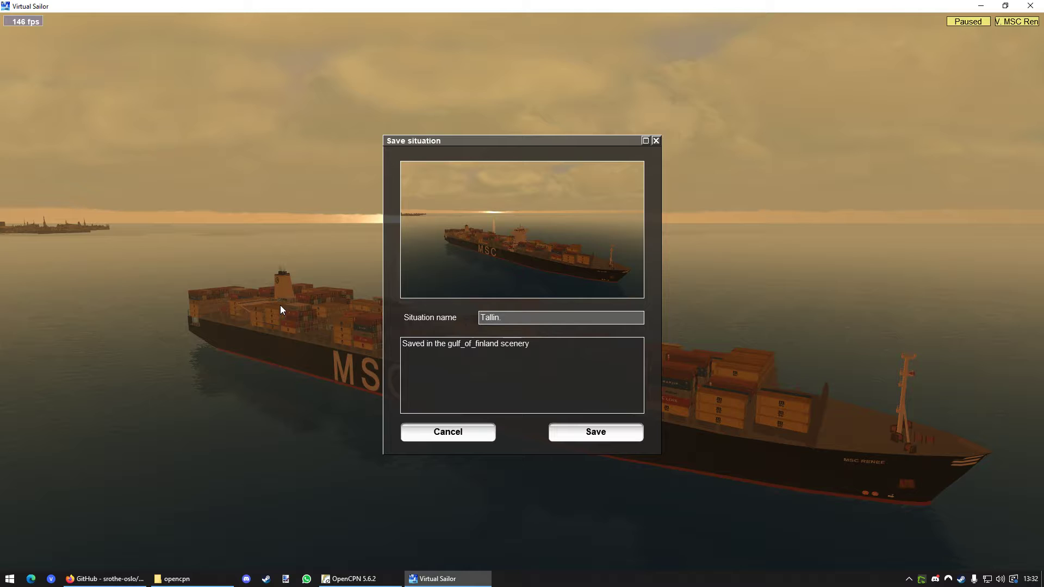
text(Helsinki)
click(611, 433)
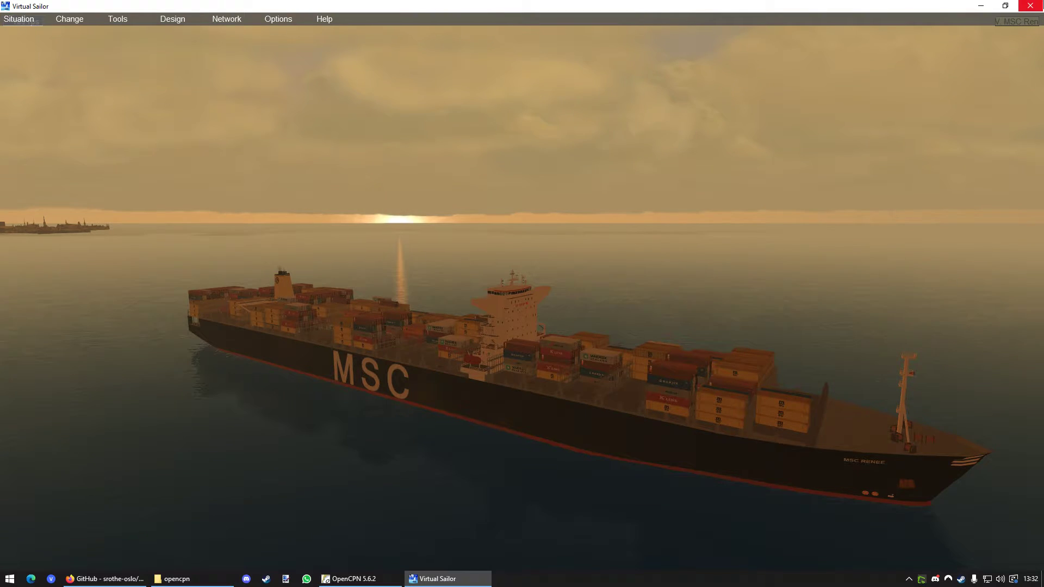
Close Virtual Sailor and bring the OpenCPN chart back on screen
click(1030, 6)
click(293, 356)
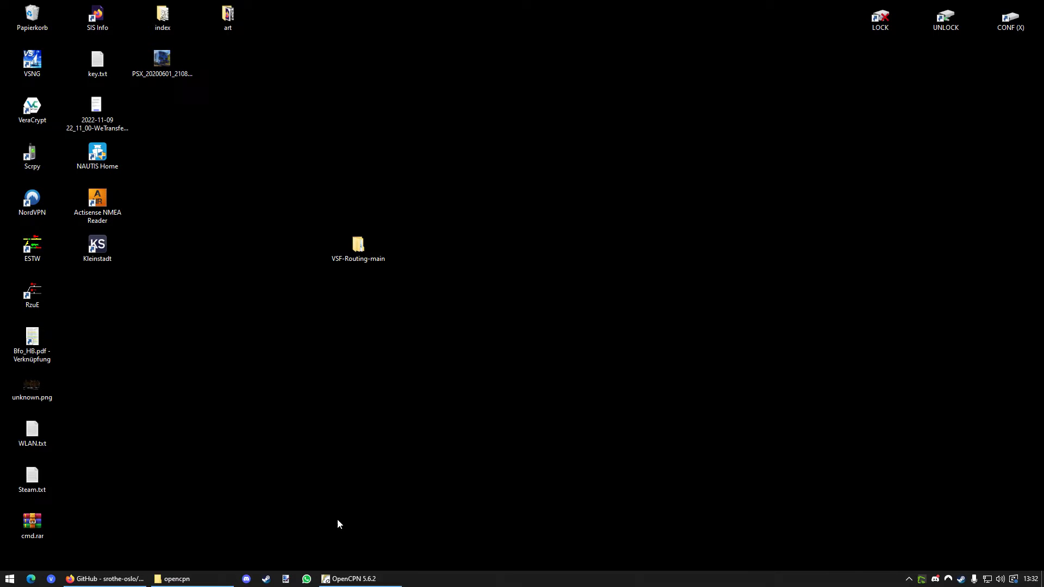
click(364, 578)
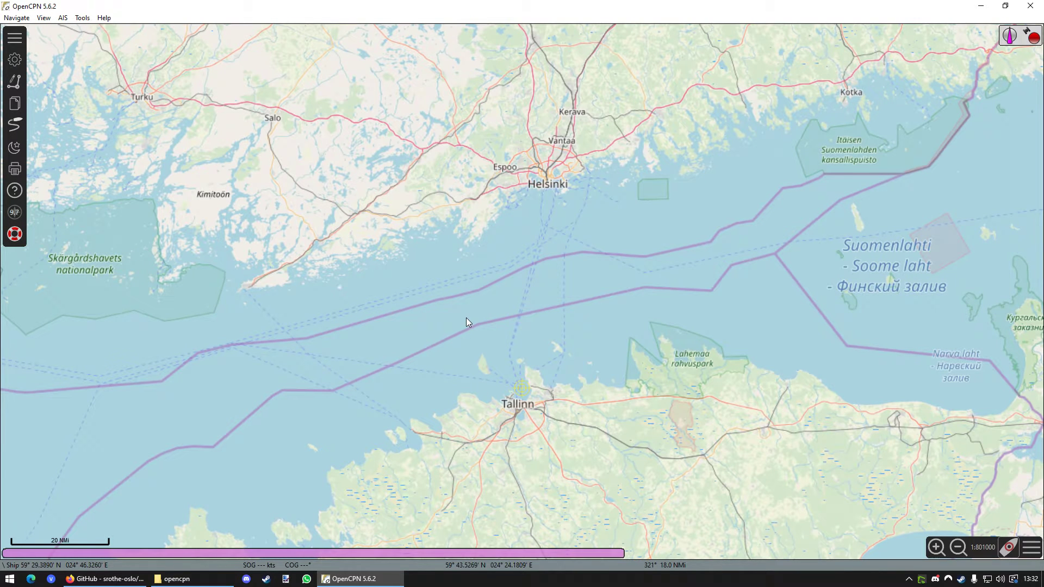
Pan and zoom the chart to centre on Aegna and the Viimsi peninsula near Tallinn
drag(470, 396, 501, 360)
scroll(302, 306, up, 3)
drag(97, 348, 591, 387)
scroll(352, 412, up, 2)
scroll(530, 436, up, 1)
drag(530, 436, 527, 305)
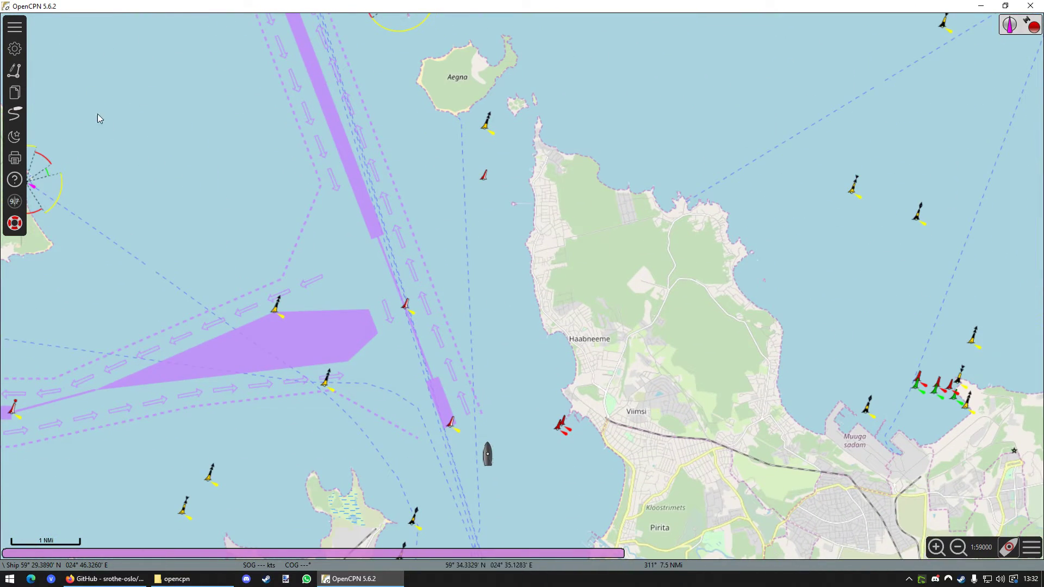
Start a new route with waypoints off Viimsi and north of Aegna
click(16, 70)
click(457, 385)
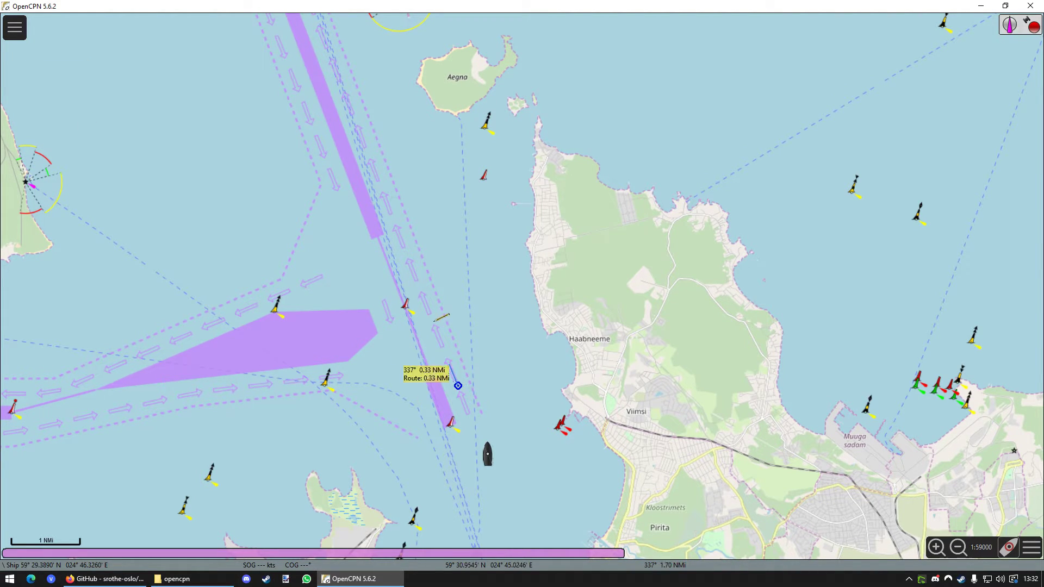
click(305, 69)
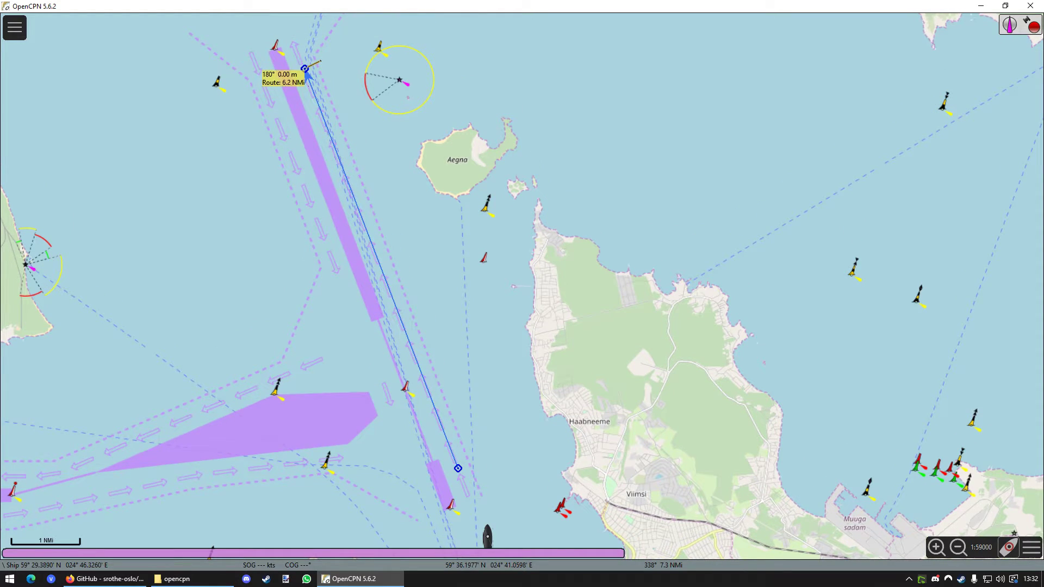
scroll(315, 65, down, 2)
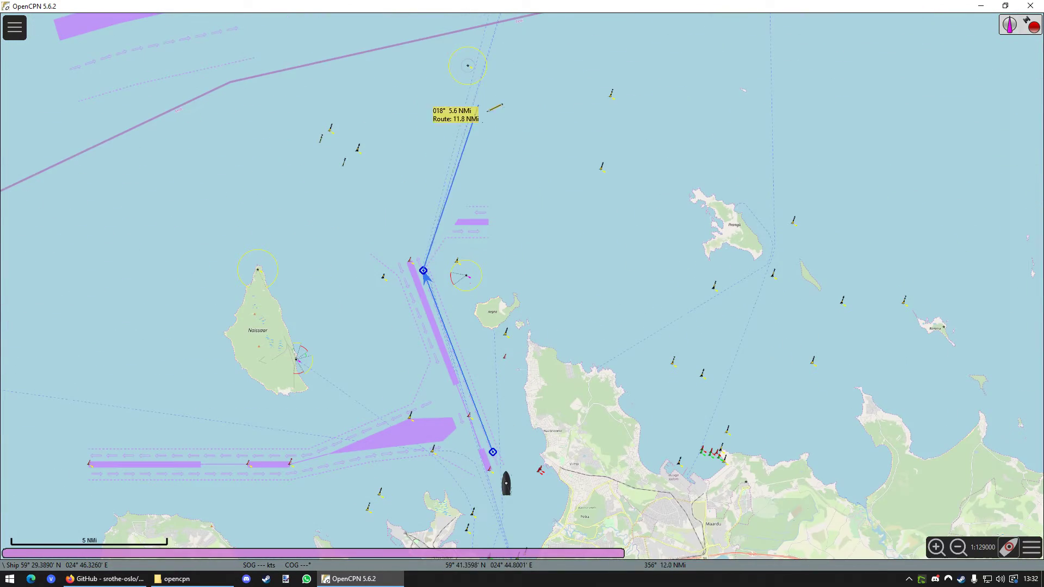
scroll(478, 101, up, 1)
scroll(468, 82, down, 2)
scroll(457, 38, up, 1)
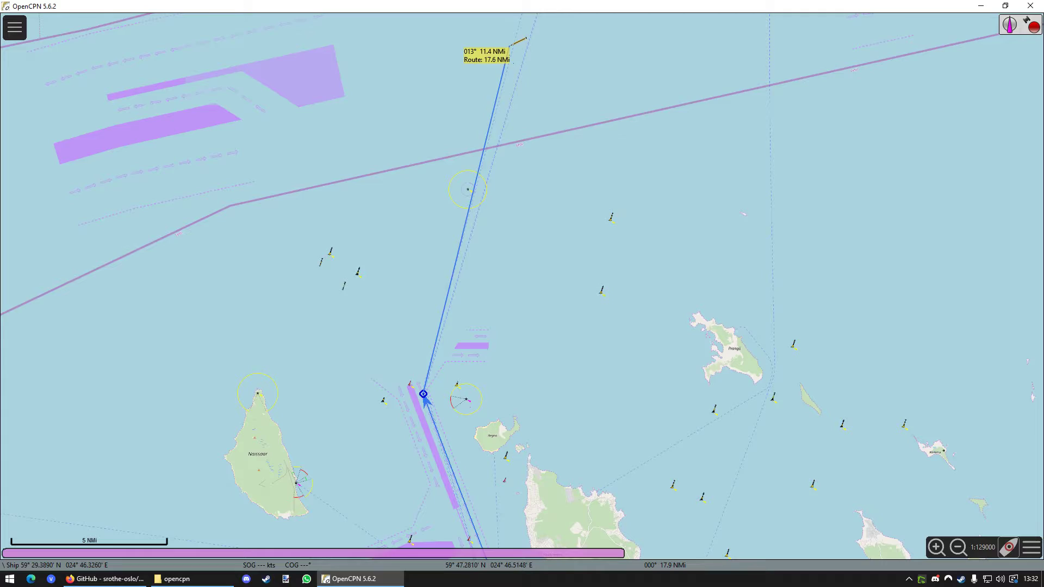
Add route waypoints in the open gulf and at Helsinki, then bring up route options
click(526, 100)
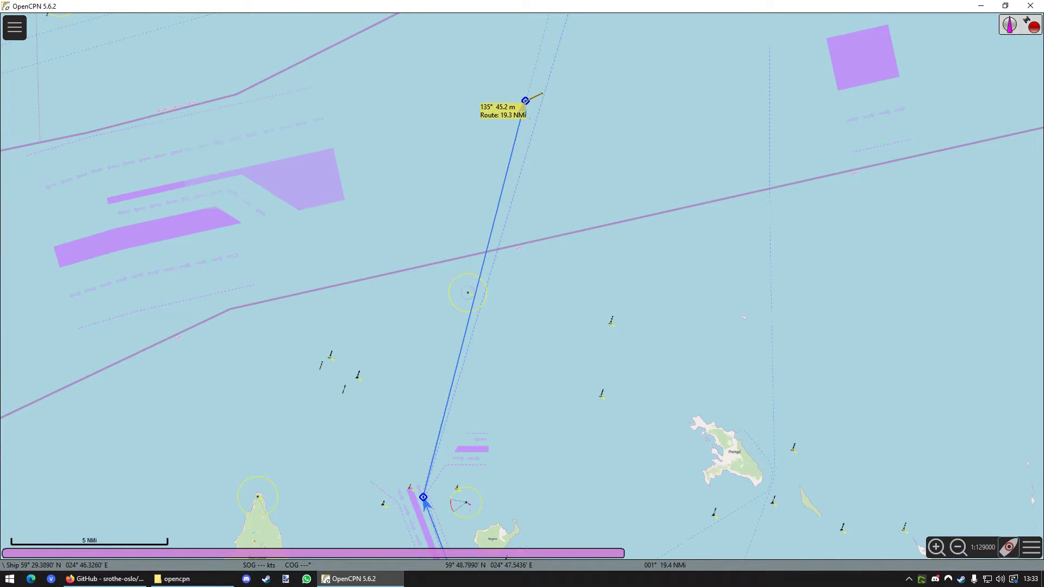
scroll(573, 43, down, 2)
scroll(575, 63, up, 1)
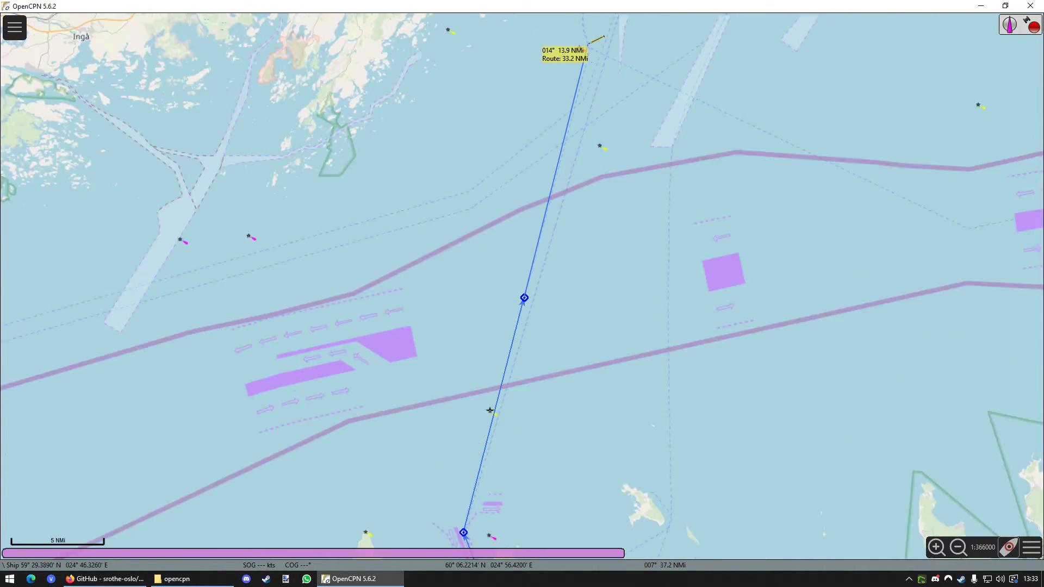
scroll(590, 42, down, 2)
click(557, 163)
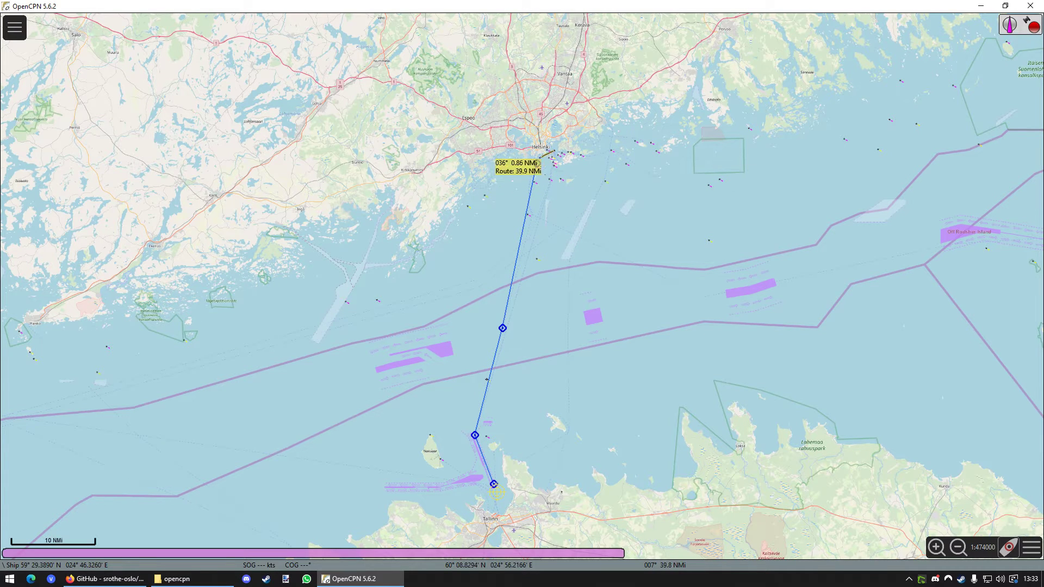
right_click(536, 164)
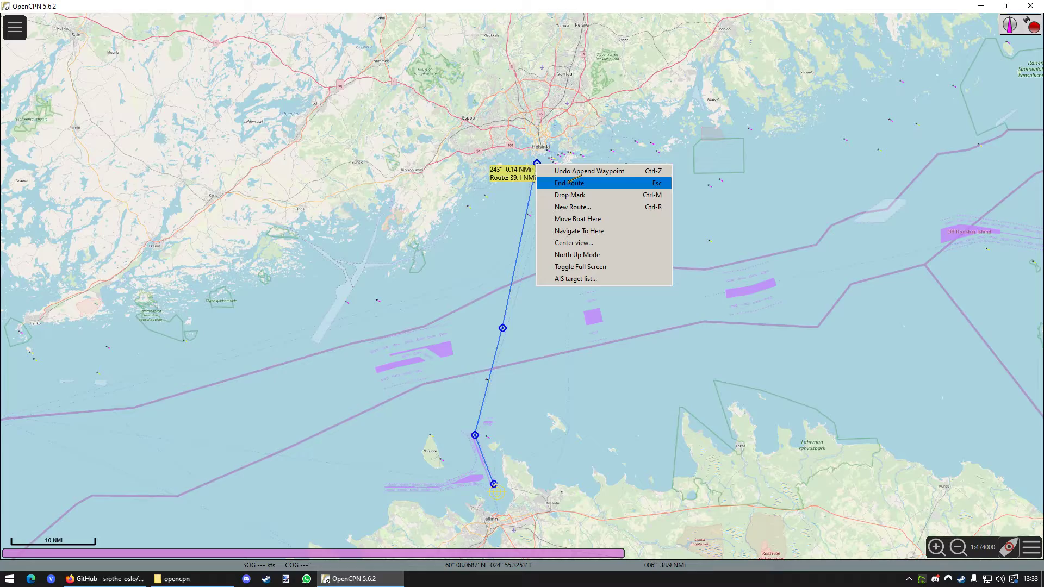
End the route at Helsinki and pan the chart to bring waypoint 003 into view
click(569, 181)
scroll(558, 389, up, 5)
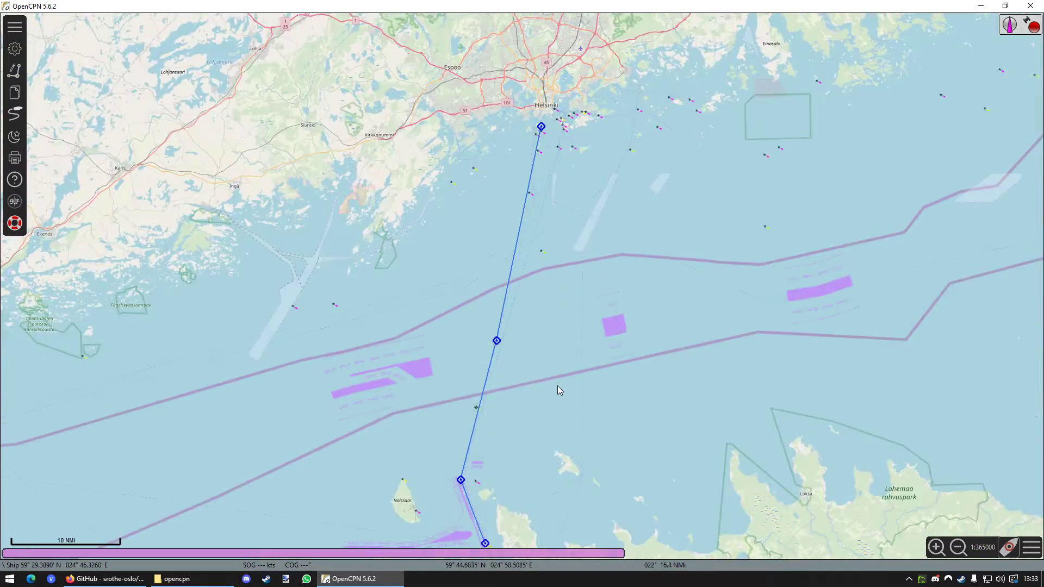
scroll(567, 388, down, 8)
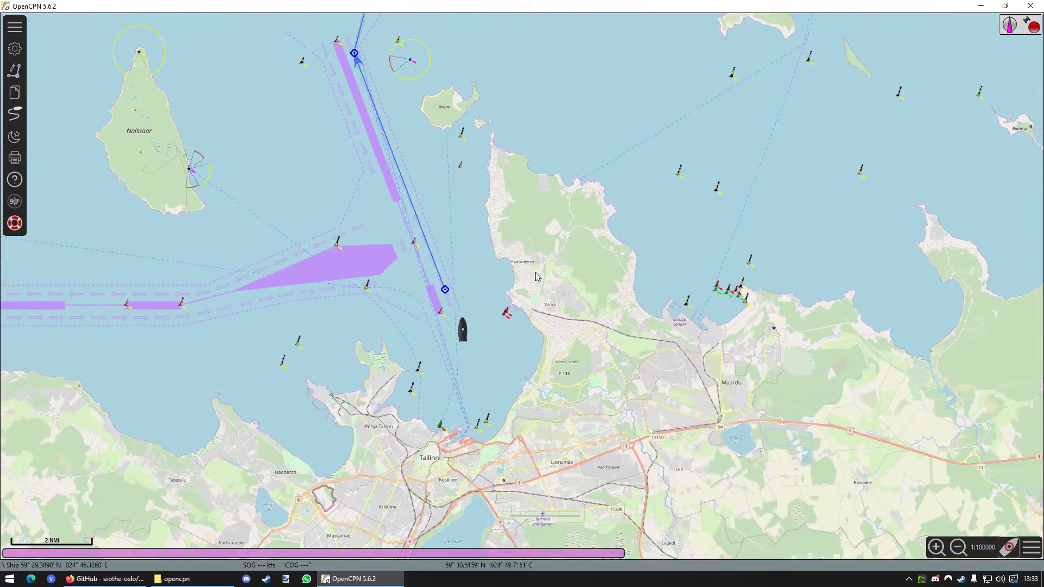
scroll(510, 321, up, 3)
scroll(514, 326, down, 2)
scroll(517, 353, up, 6)
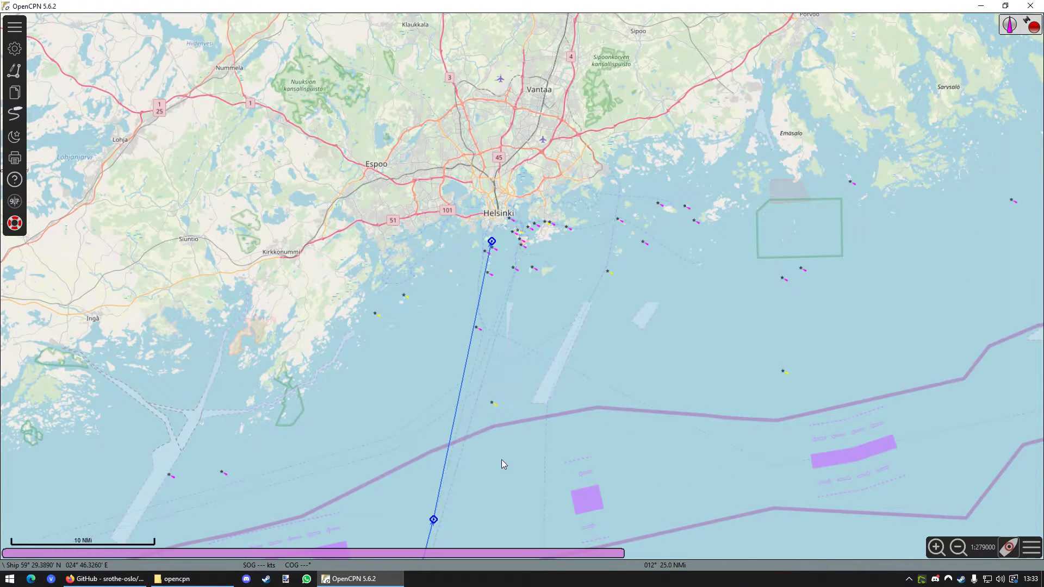
drag(499, 400, 589, 366)
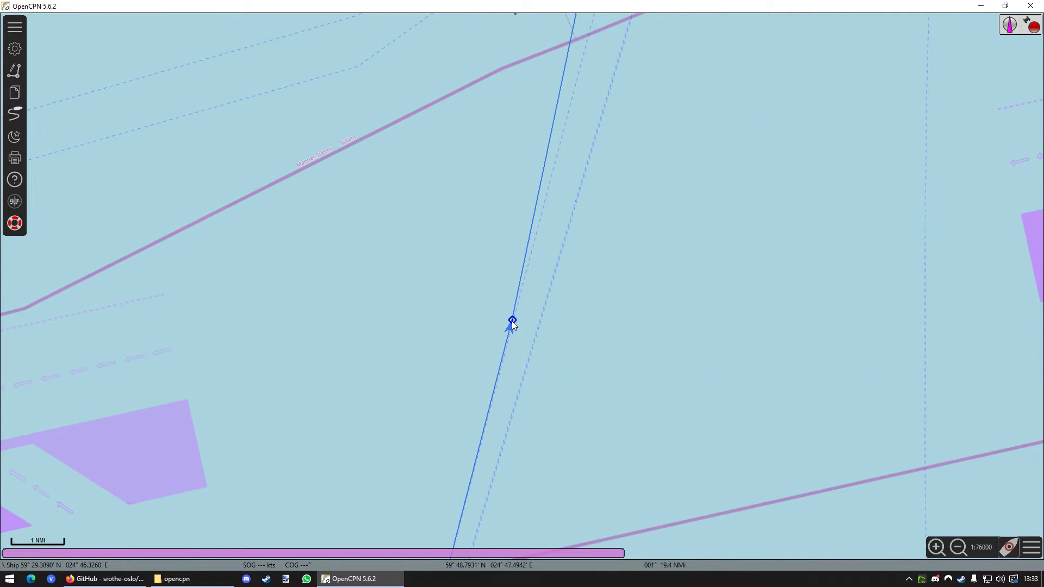
Name the route 'OpenCPN Route' in the route properties from waypoint 003
mouse_move(511, 321)
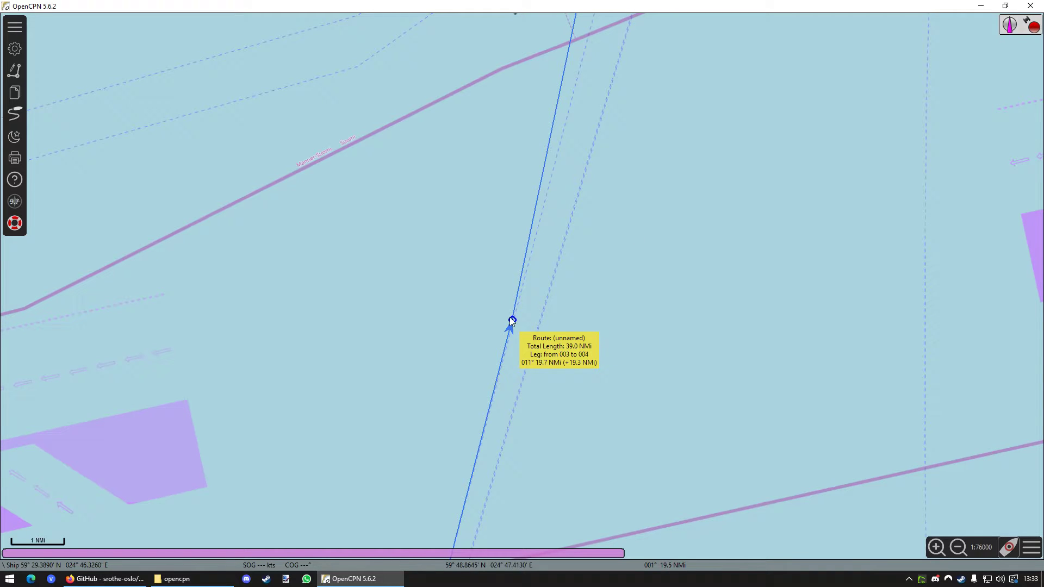
right_click(512, 319)
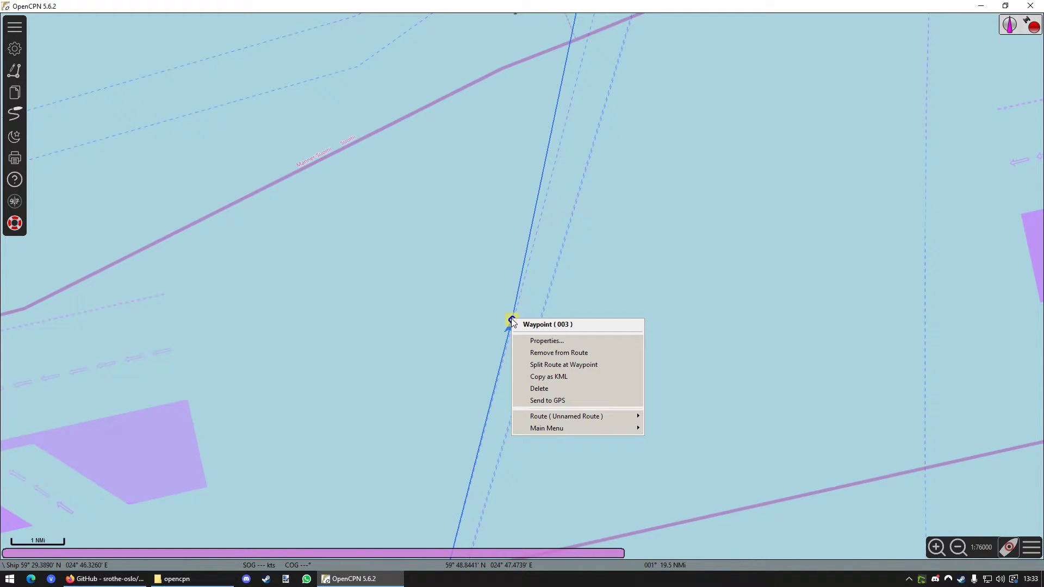
mouse_move(544, 417)
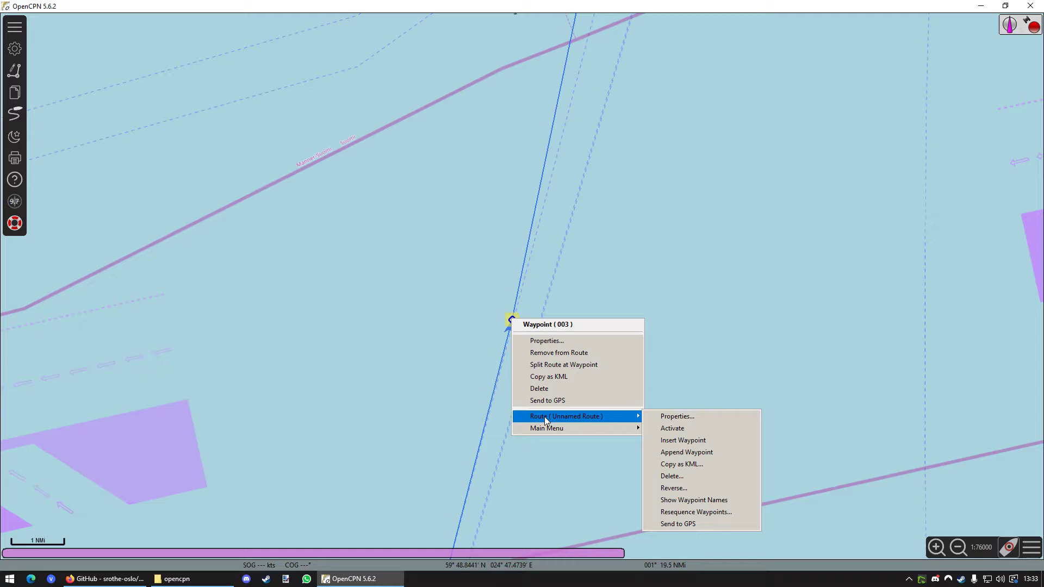
click(675, 417)
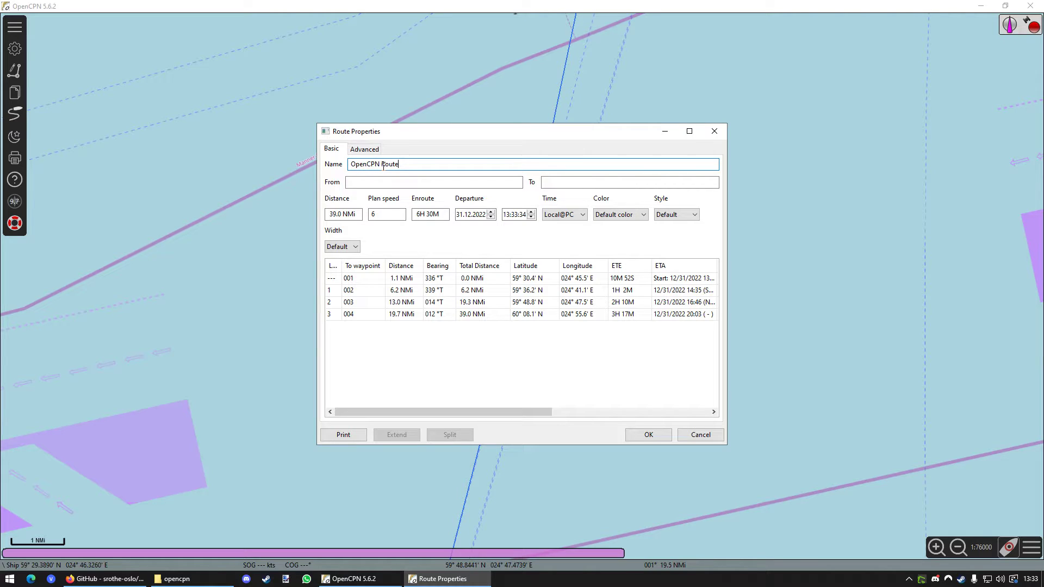
click(649, 435)
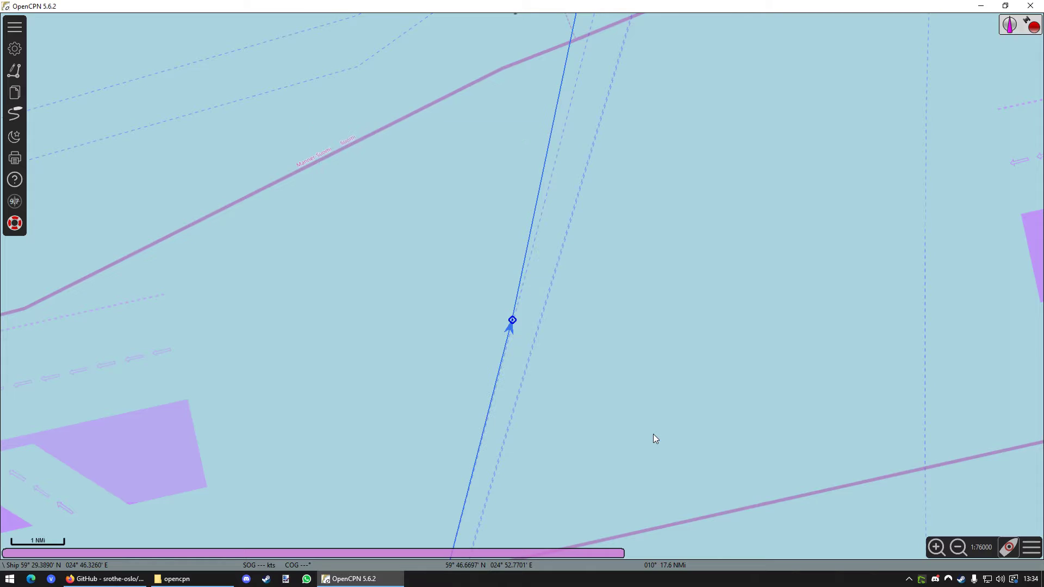
Copy the OpenCPN route as KML Standard from waypoint 003's menu, then minimise OpenCPN
right_click(512, 322)
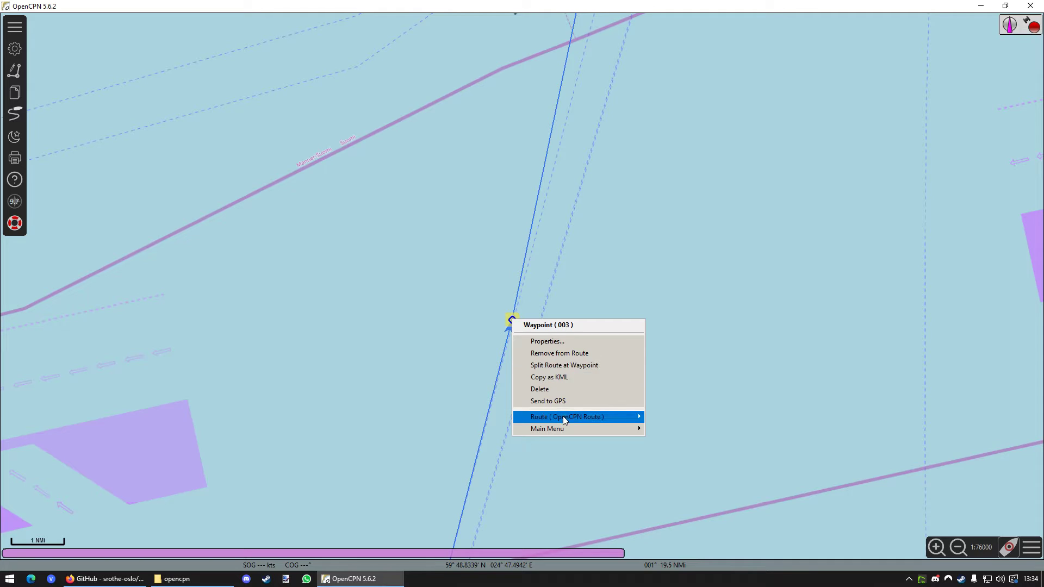
mouse_move(565, 419)
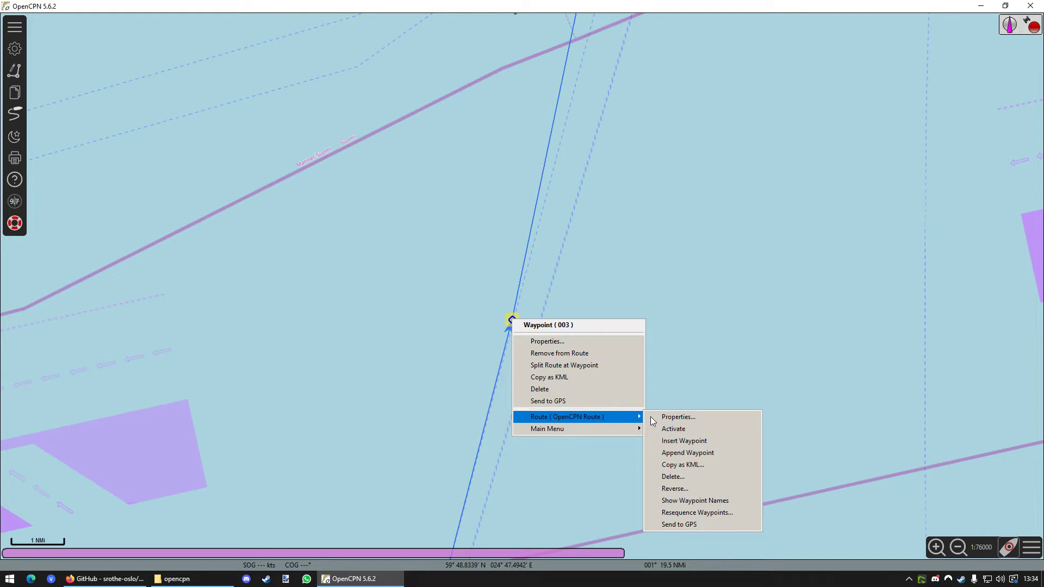
click(687, 466)
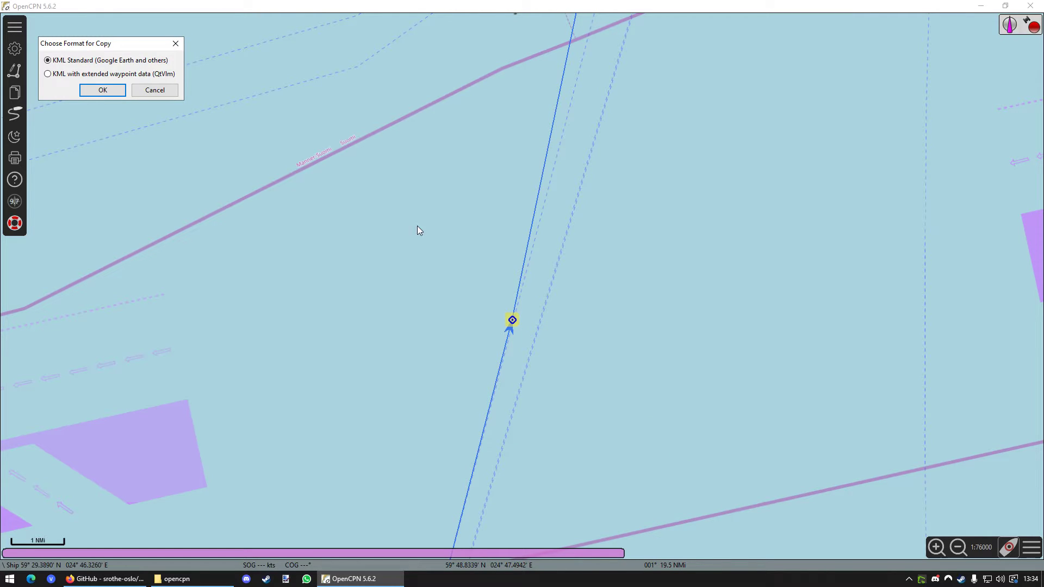
drag(97, 49, 290, 169)
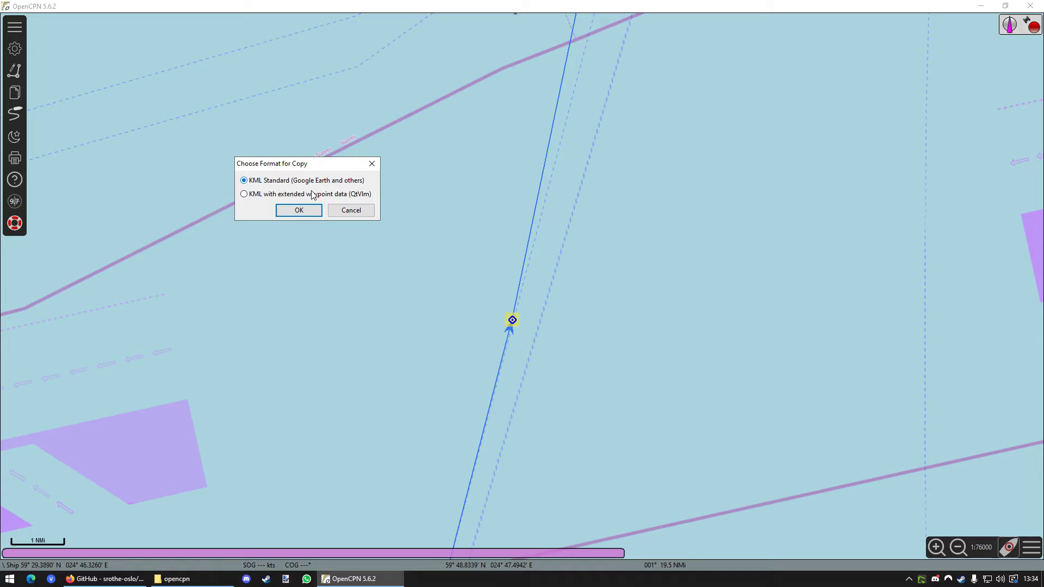
click(302, 212)
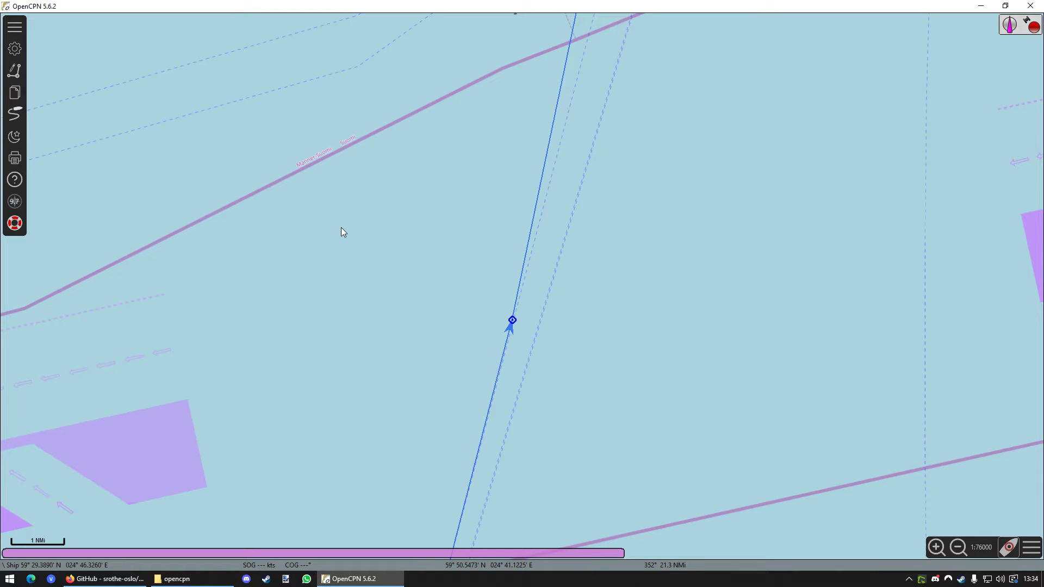
key(super+d)
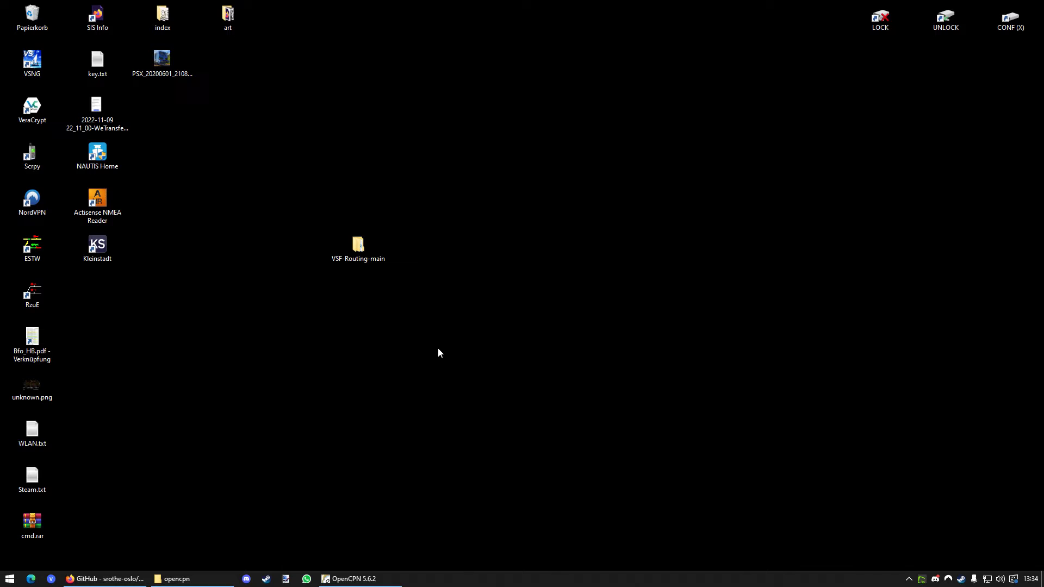
right_click(416, 326)
Create a new text document on the desktop named route
mouse_move(516, 430)
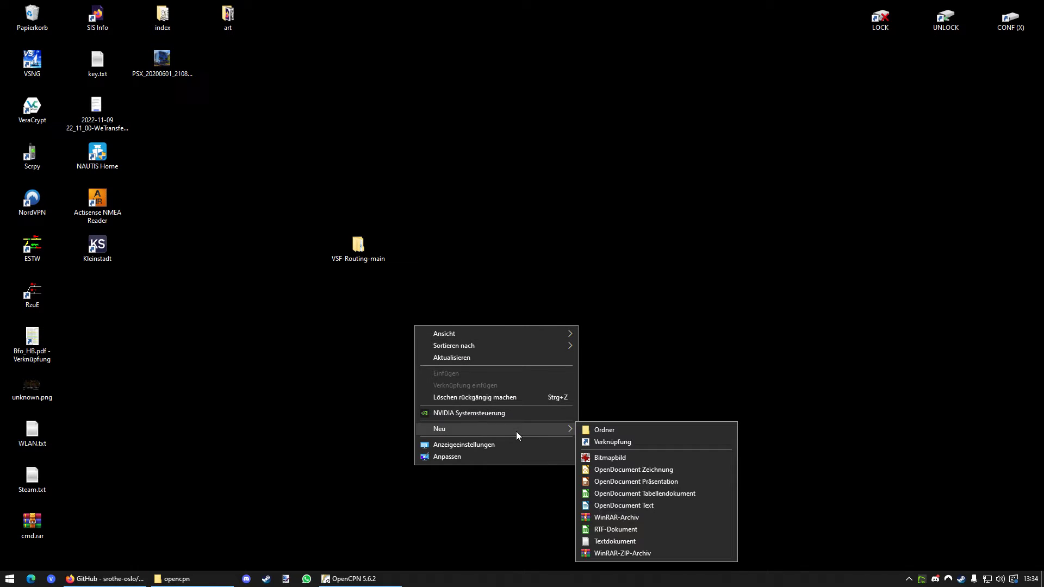
click(617, 540)
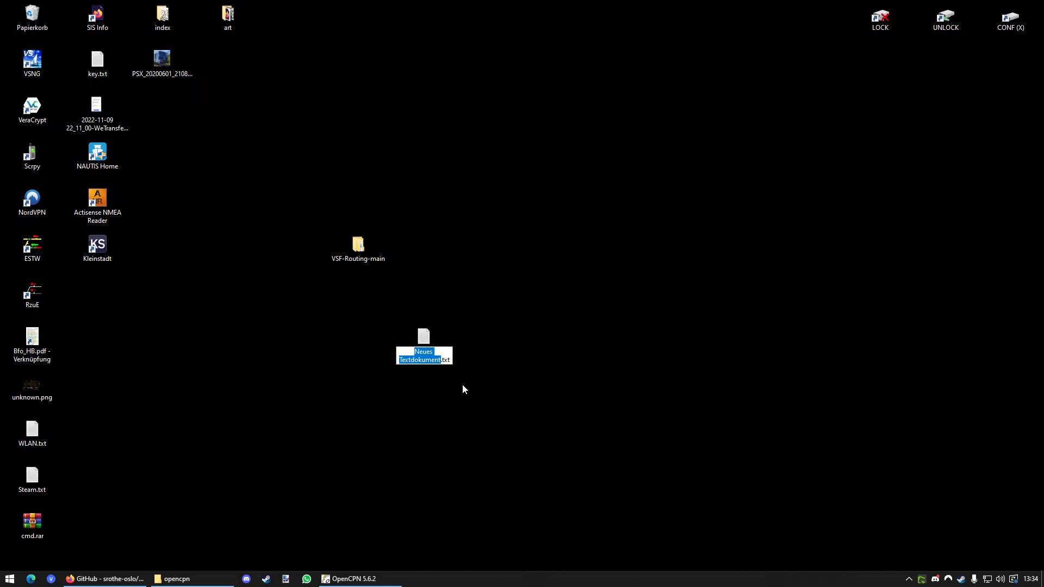
text(route)
key(Return)
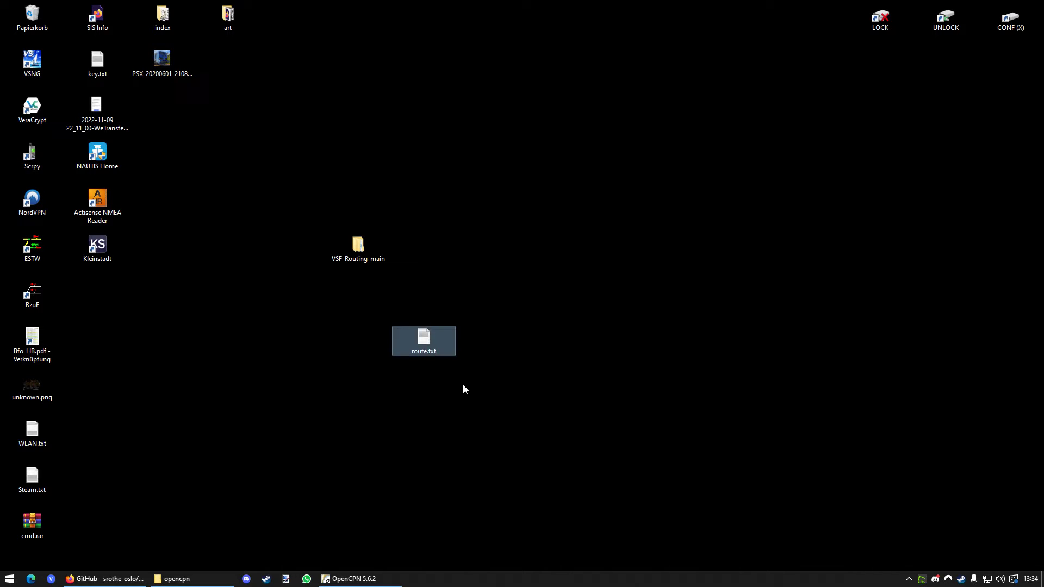
Open route.txt in Notepad and paste the copied KML route into it
double_click(421, 343)
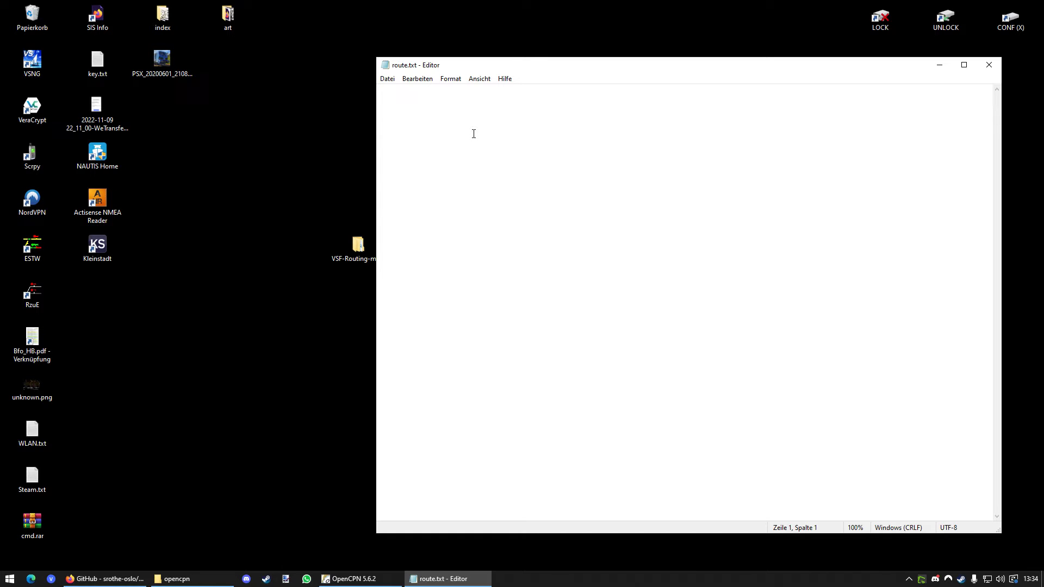
text(<?xml version="1.0" encoding="UTF-8" ?> <kml xmlns:atom="http://www.w3.org/2005/Atom" xmlns="http://www.opengis.net/kml/2.2" xmlns:gx="http://www.google.com/kml/ext/2.2" xmlns:kml="http://www.opengis.net/kml/2.2">   <Document>     <name>OpenCPN Route</name>     <Placemark>       <name>001</name>       <description></description>       <Point>         <coordinates>24.7577,59.5064,0. </coordinates>       </Point>     </Placemark>     <Placemark>       <name>002</name>       <description></description>       <Point>         <coordinates>24.6843,59.6033,0. </coordinates>       </Point>     </Placemark>     <Placemark>       <name>003</name>       <description></description>       <Point>         <coordinates>24.7918,59.8136,0. </coordinates>       </Point>     </Placemark>     <Placemark>       <name>004</name>       <description></description>       <Point>         <coordinates>24.9263,60.1355,0. </coordinates>       </Point>     </Placemark>     <Placemark>       <name>Path</name>       <LineString>         <coordinates>24.7577,59.5064,0. 24.6843,59.6033,0. 24.7918,59.8136,0. 24.9263,60.1355,0. </coordinates>       </LineString>     </Placemark>   </Document> </kml>)
scroll(540, 343, up, 6)
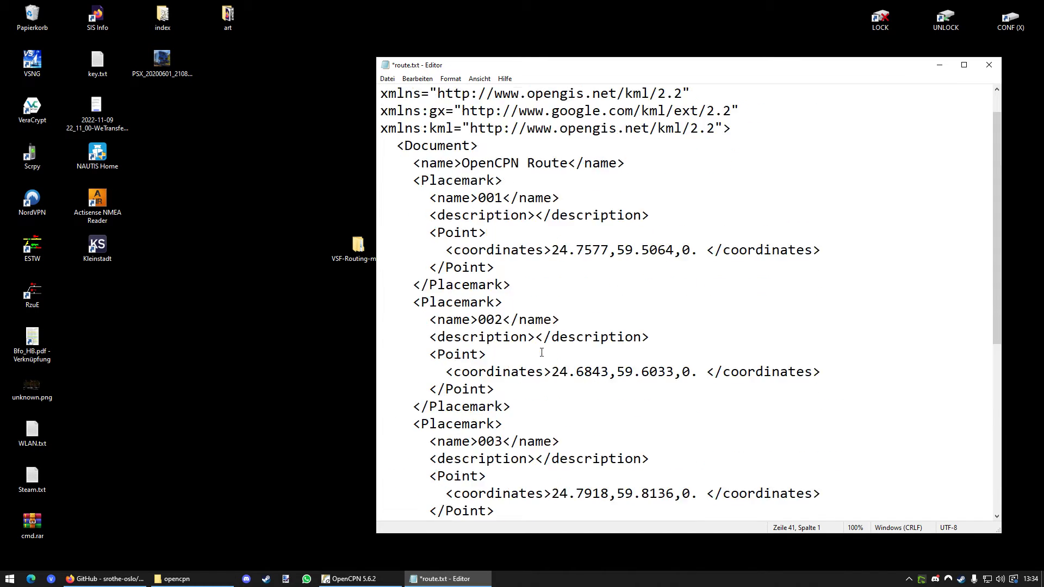
scroll(541, 342, down, 5)
scroll(541, 341, down, 2)
scroll(541, 340, up, 7)
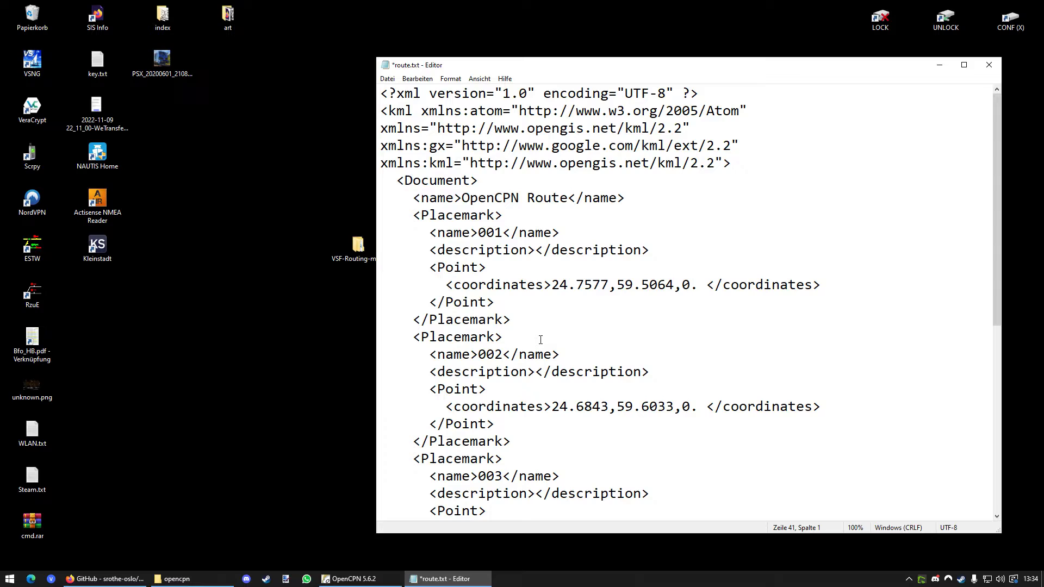
Save the text as route.kml with type All Files, close Notepad, and place it below route.txt
click(388, 81)
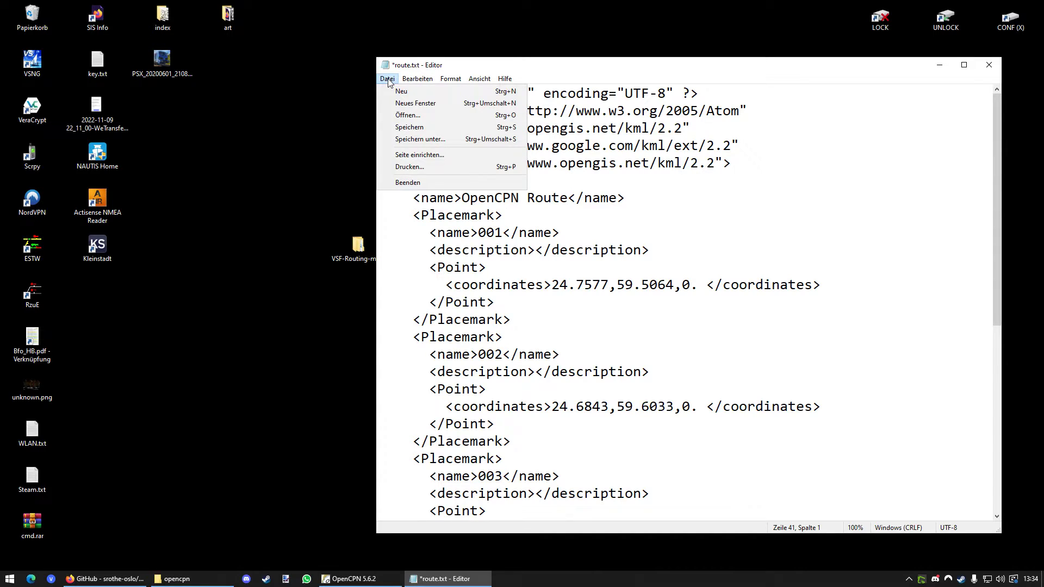
click(417, 137)
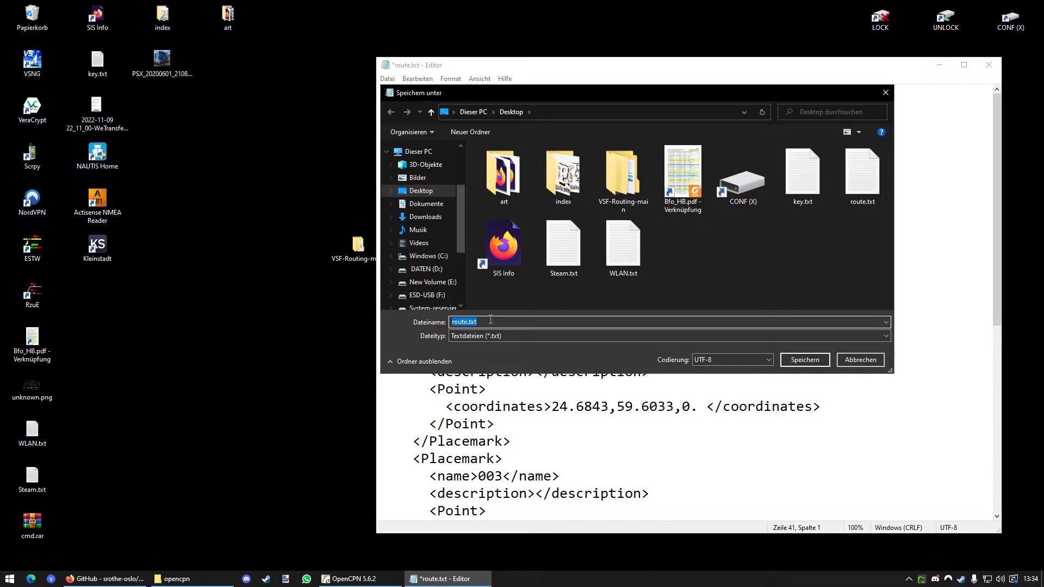
click(490, 320)
key(BackSpace)
key(BackSpace)
key(BackSpace)
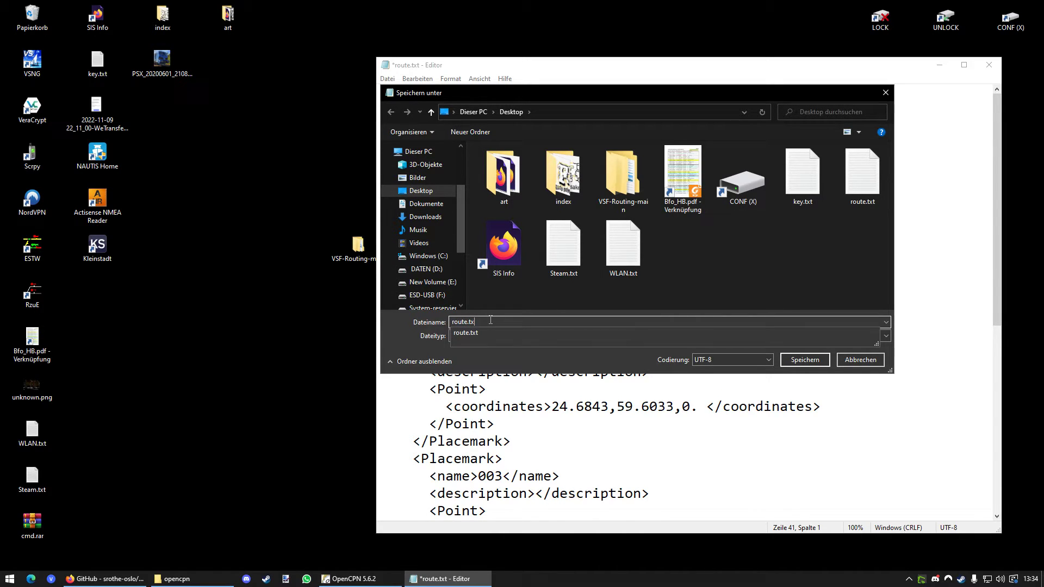
text(kml)
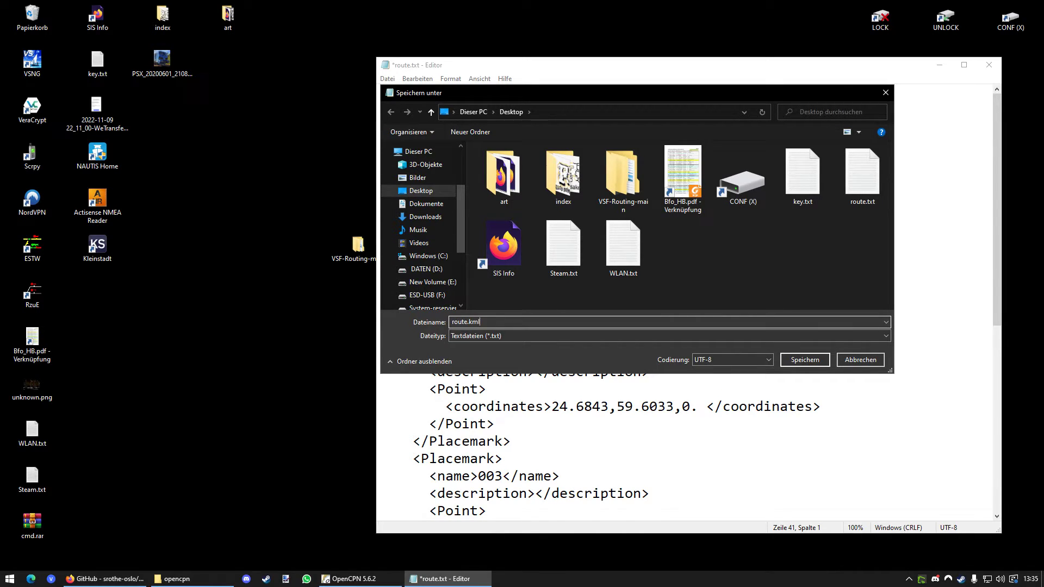
click(476, 336)
click(475, 357)
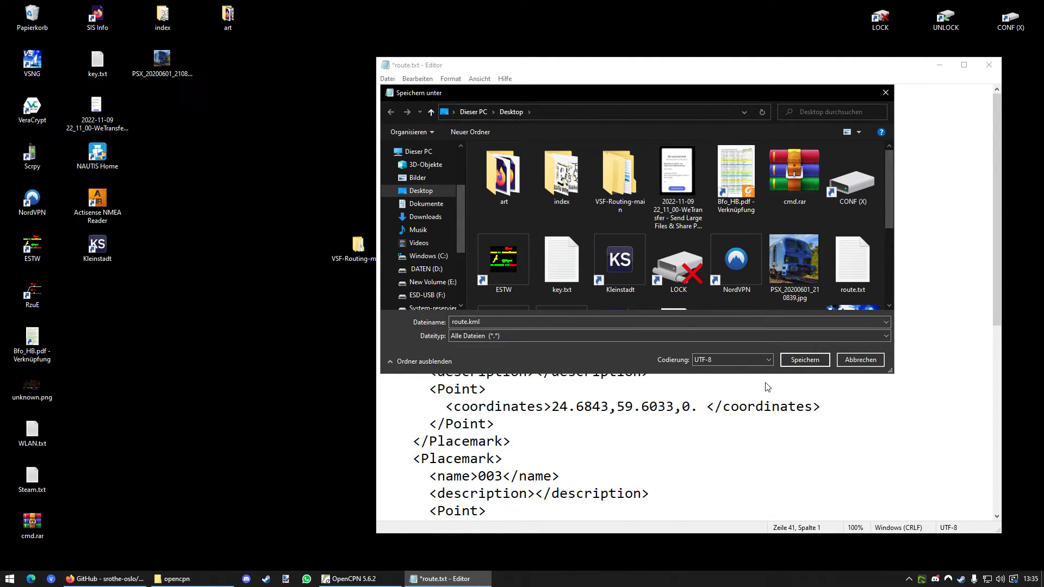
click(804, 359)
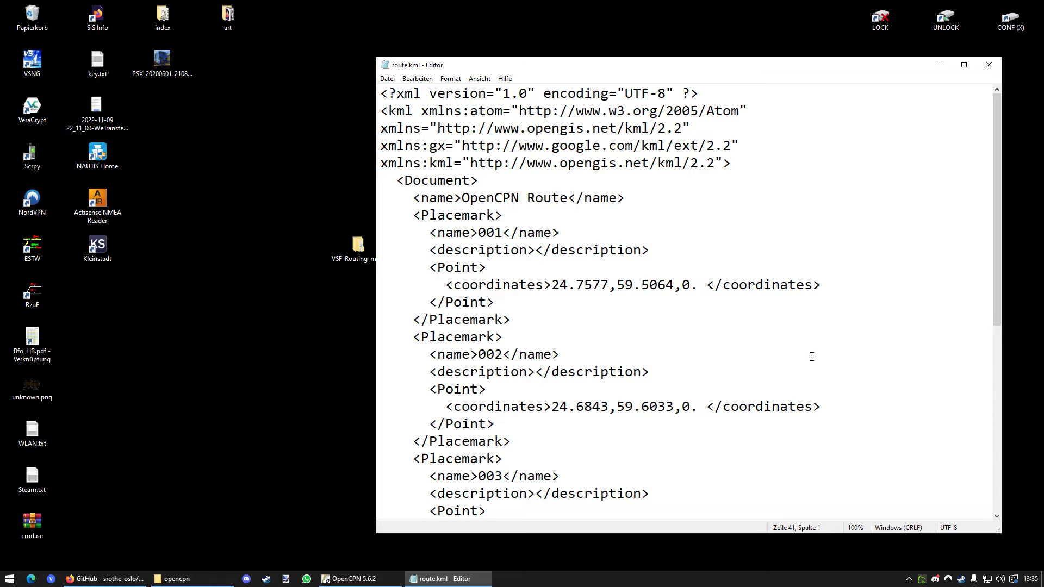
click(990, 64)
drag(105, 306, 435, 399)
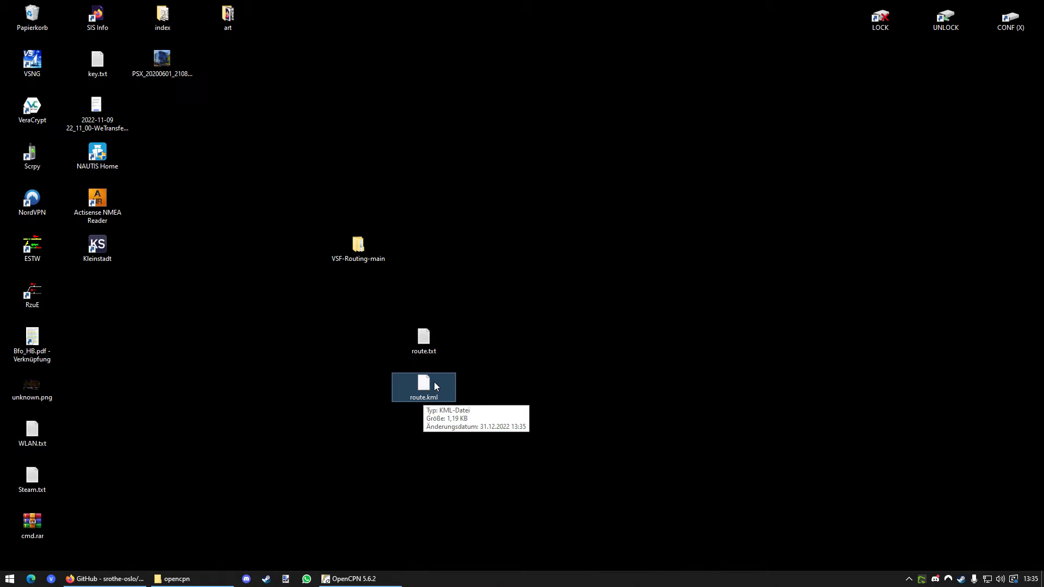
Move route.txt and route.kml next to the VSF-Routing-main folder on the desktop
click(429, 340)
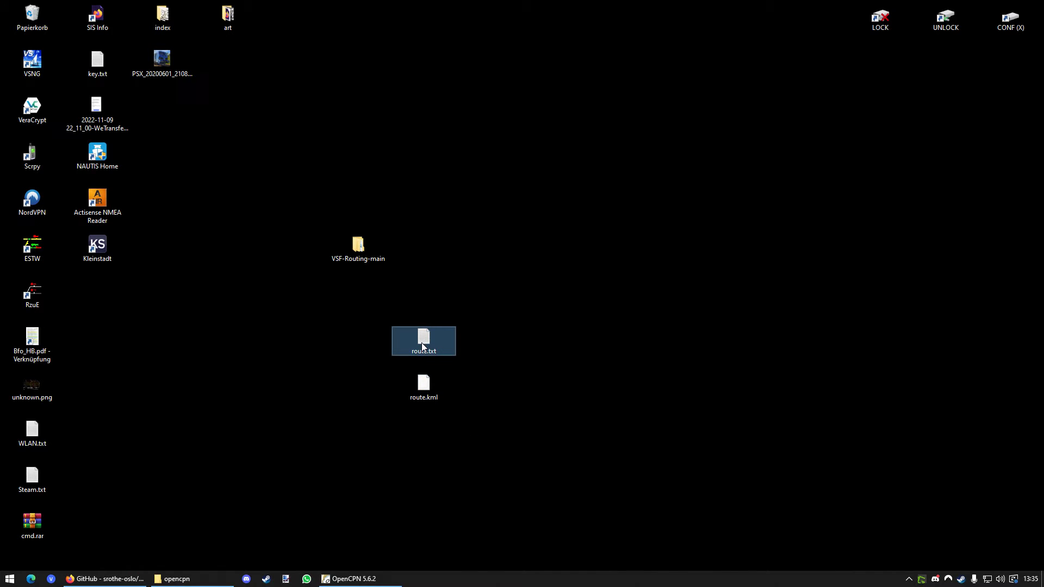
click(425, 388)
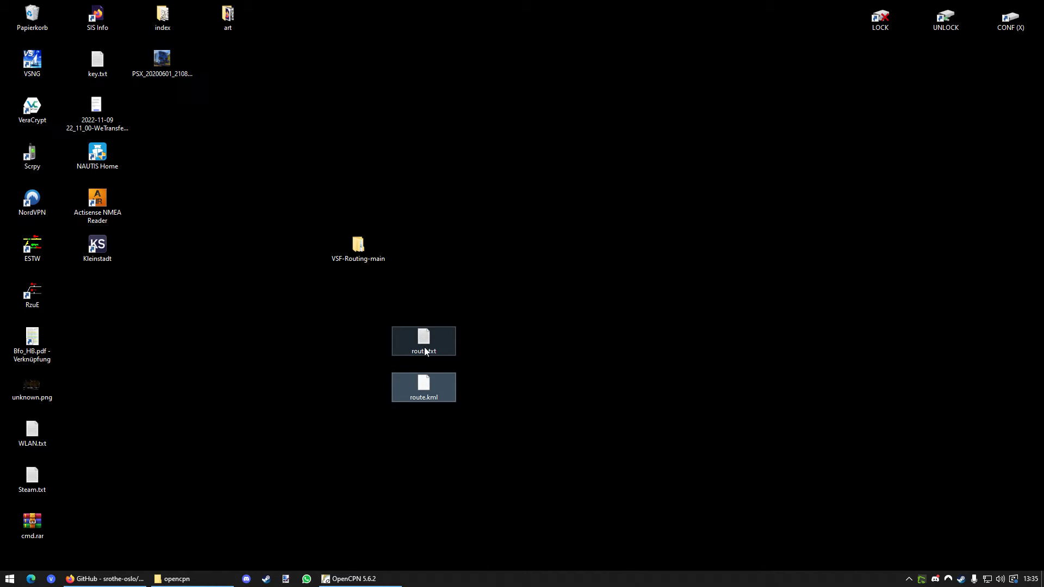
drag(425, 347, 429, 268)
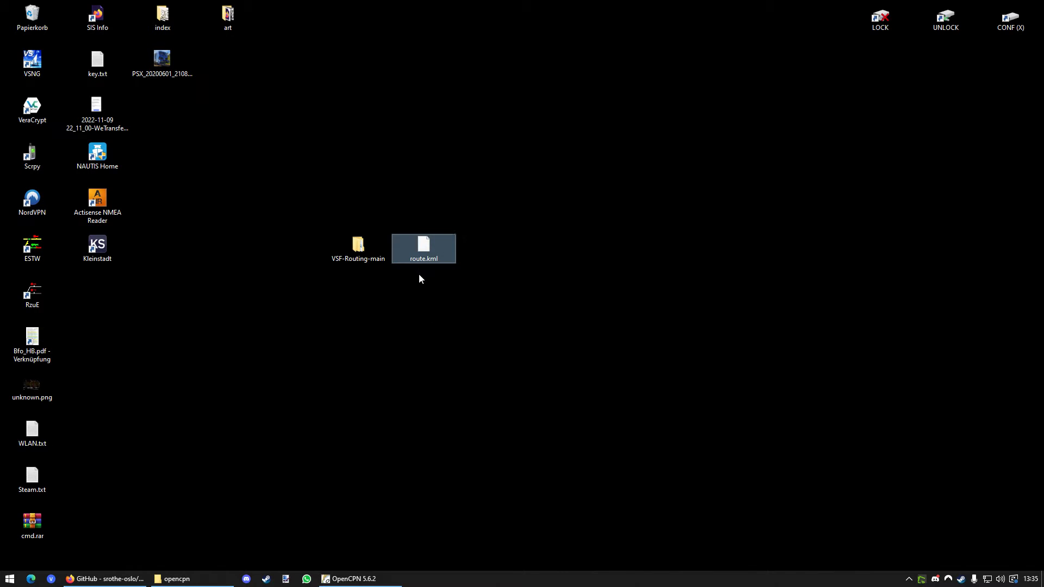
Launch vsfroute-0.8.pyw from the nested VSF-Routing-main folder
double_click(363, 250)
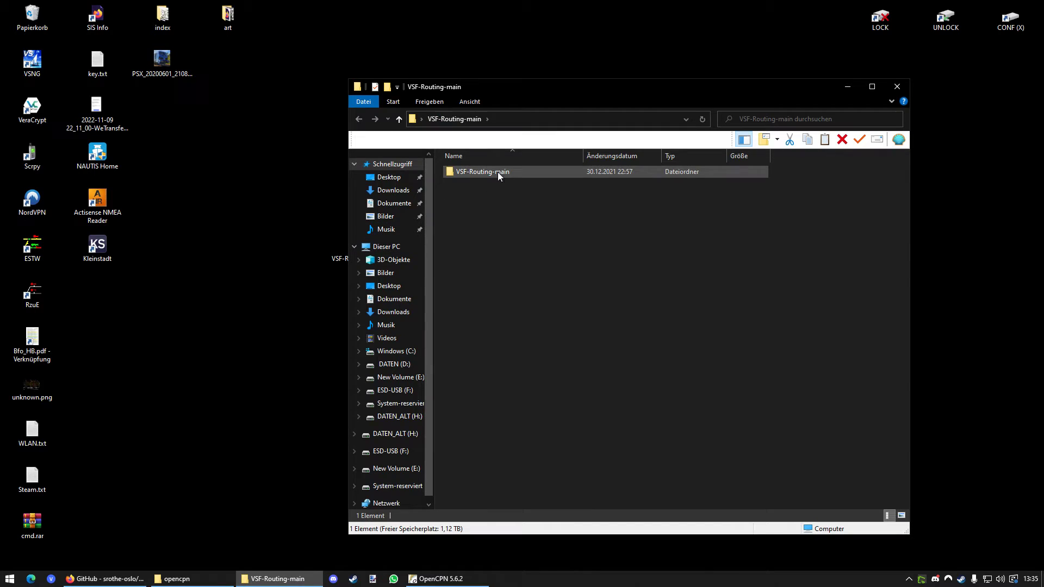
double_click(498, 172)
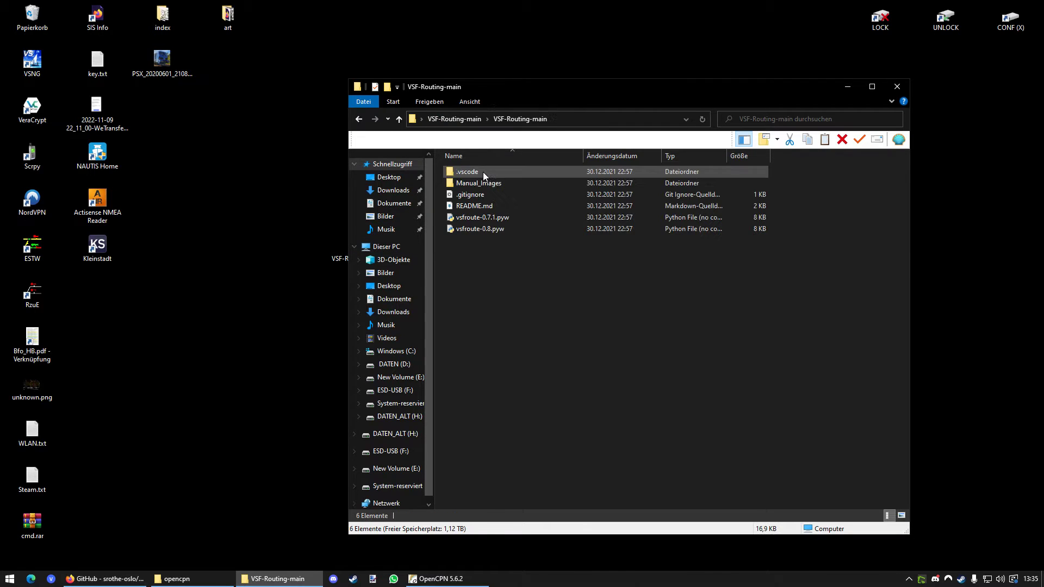
double_click(481, 229)
drag(269, 141, 333, 107)
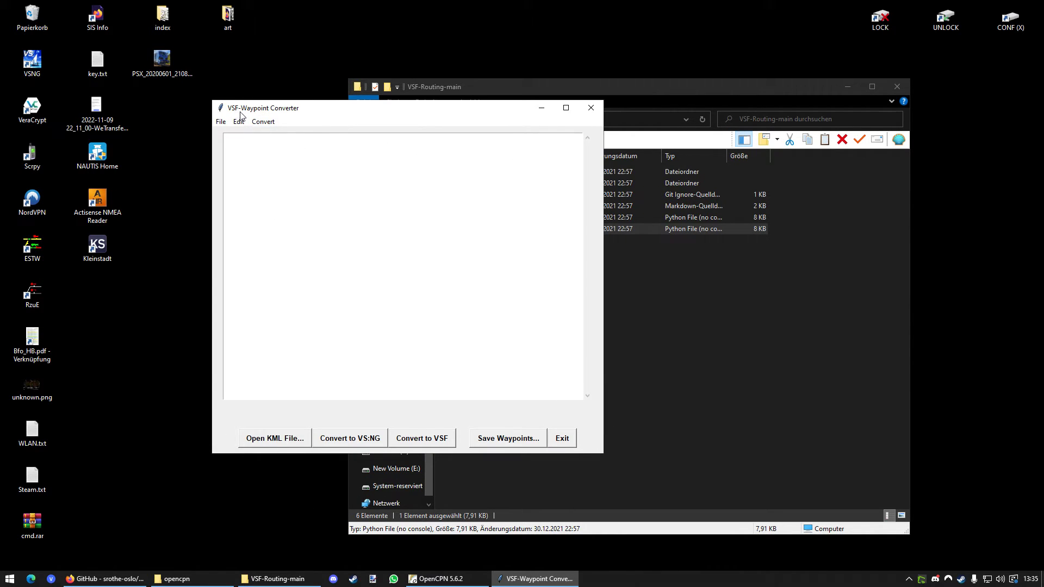
Close the routing folder window and load route.kml into the converter via Open KML file
click(896, 87)
drag(357, 107, 604, 127)
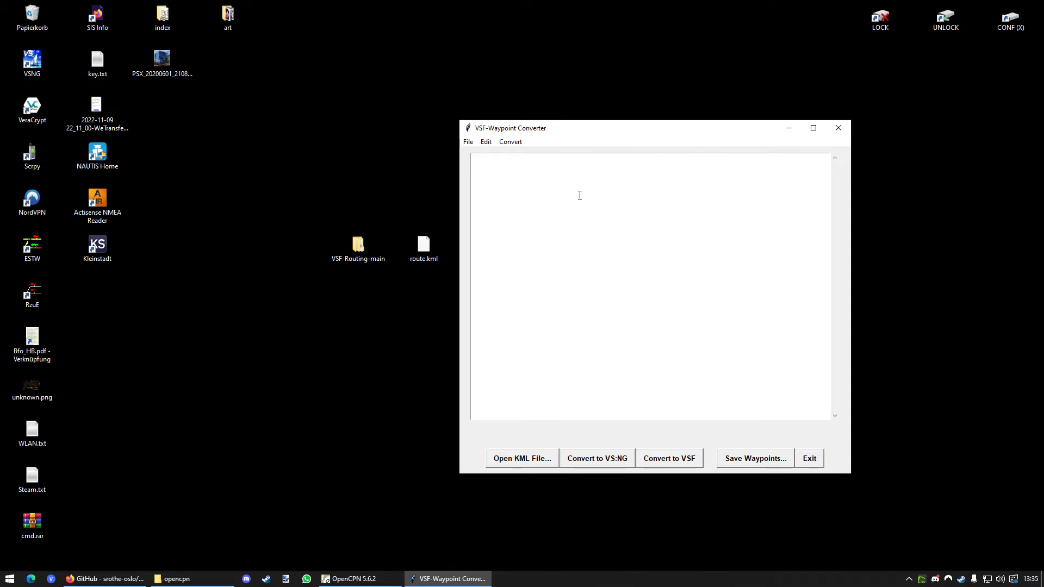
click(468, 142)
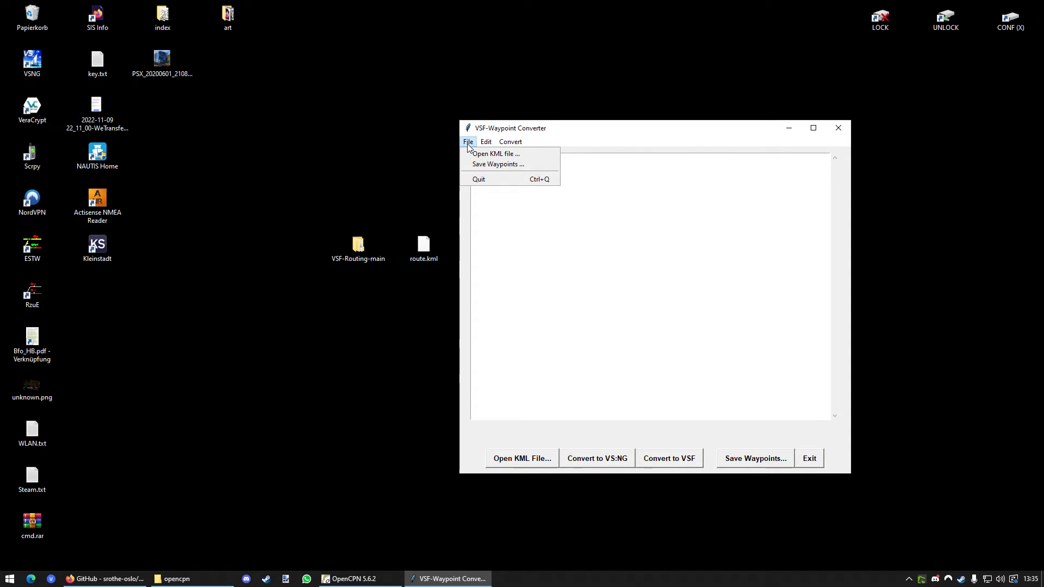
click(493, 154)
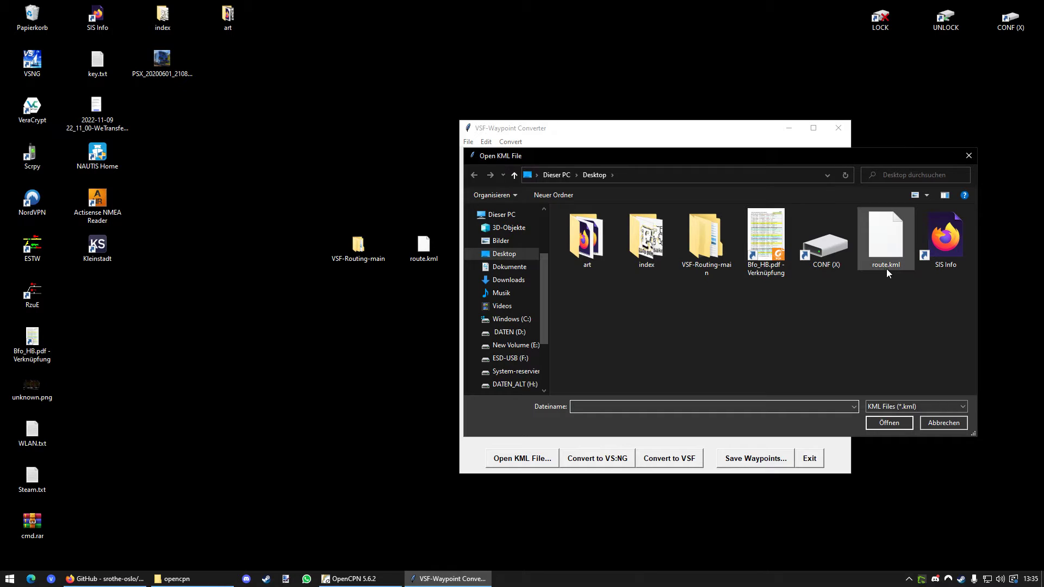
double_click(893, 235)
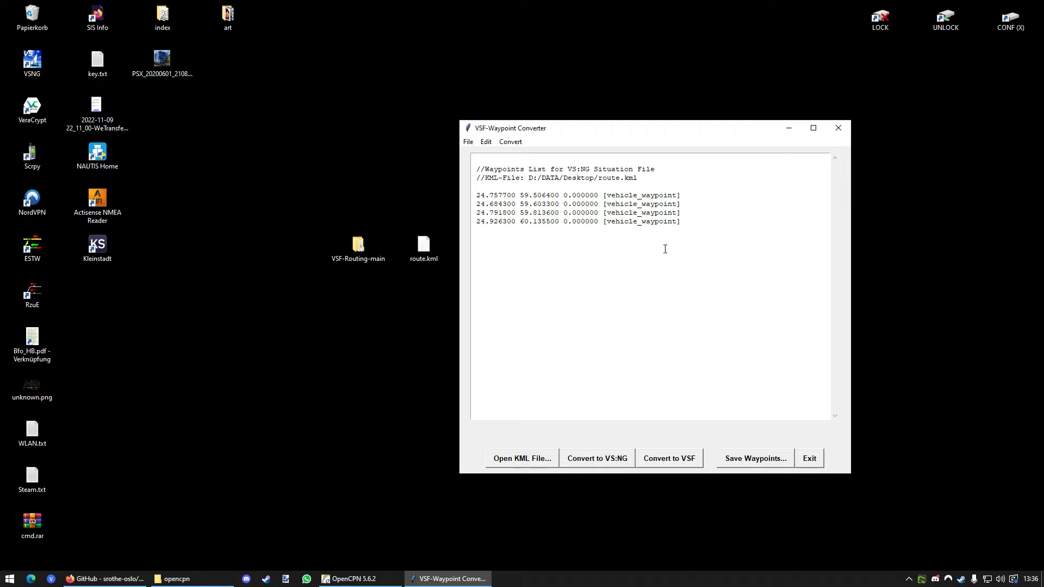
Select the four generated vehicle_waypoint lines together with their header
drag(598, 195, 474, 194)
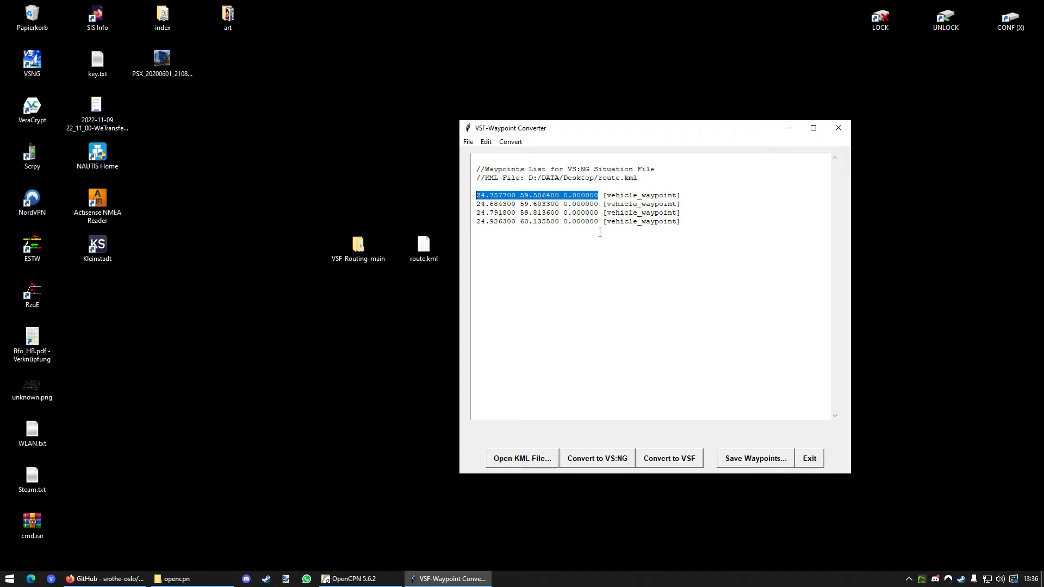
drag(599, 222, 466, 197)
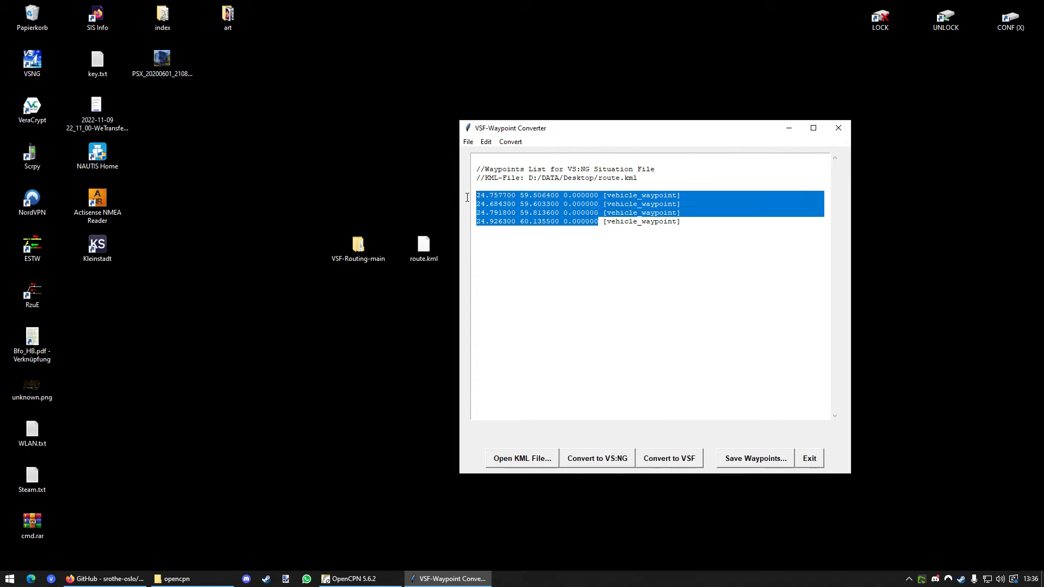
click(568, 280)
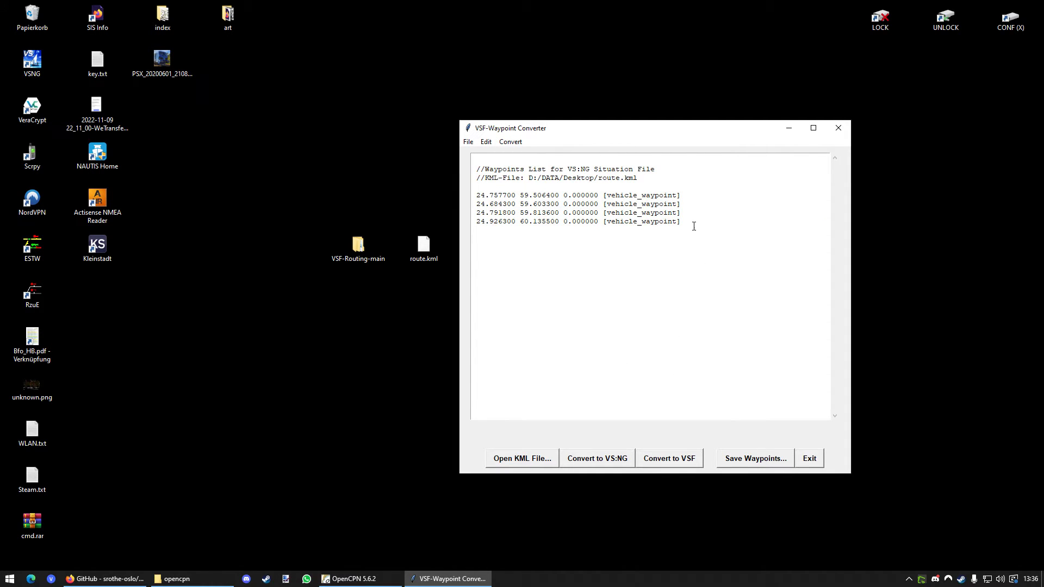
drag(686, 224, 478, 158)
drag(705, 235, 424, 167)
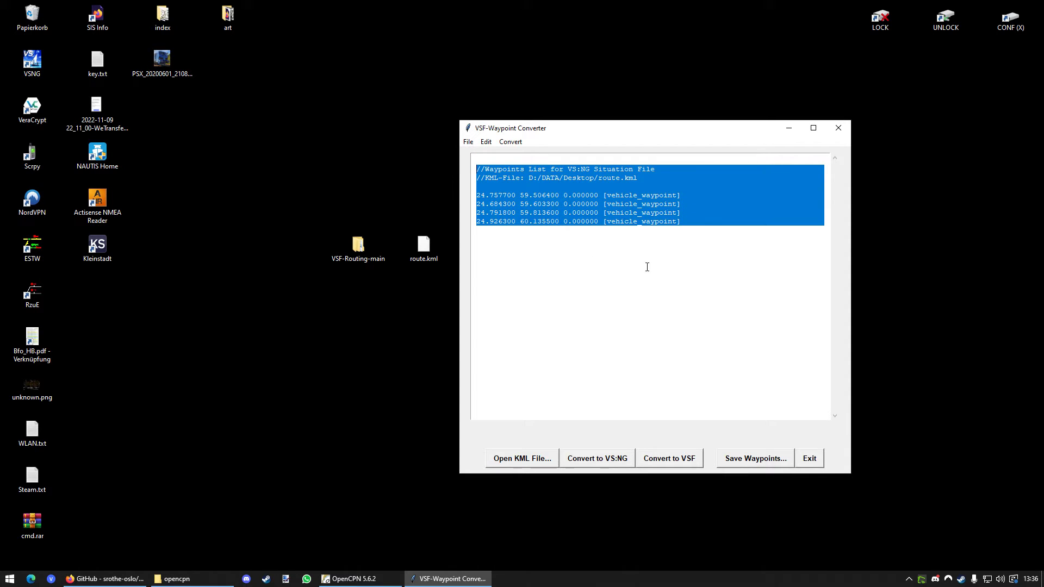
drag(686, 223, 445, 173)
key(ctrl+c)
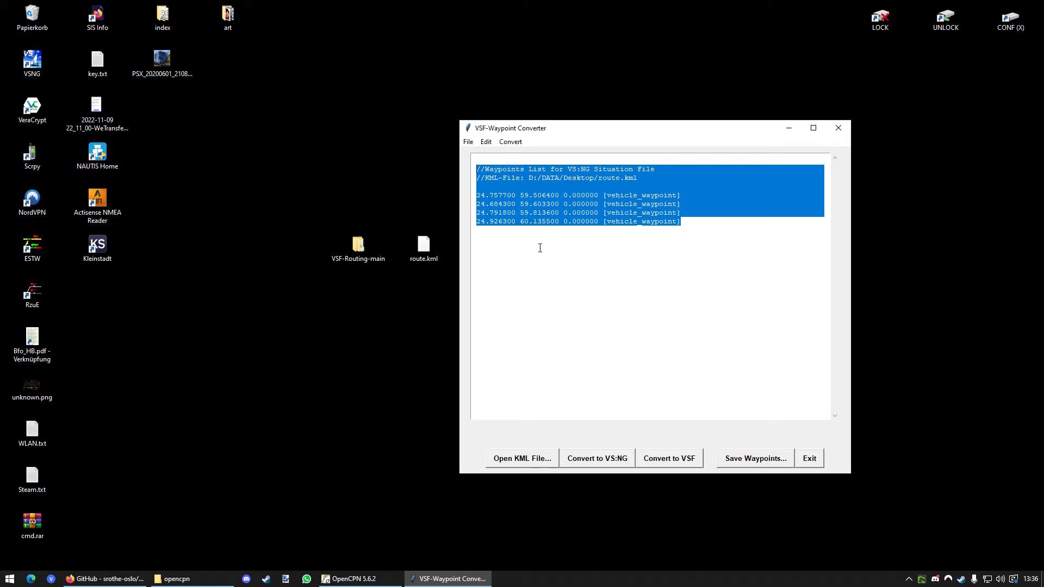
Open Virtual Sailor's install folder from the VSNG shortcut and enter the situations folder
click(32, 61)
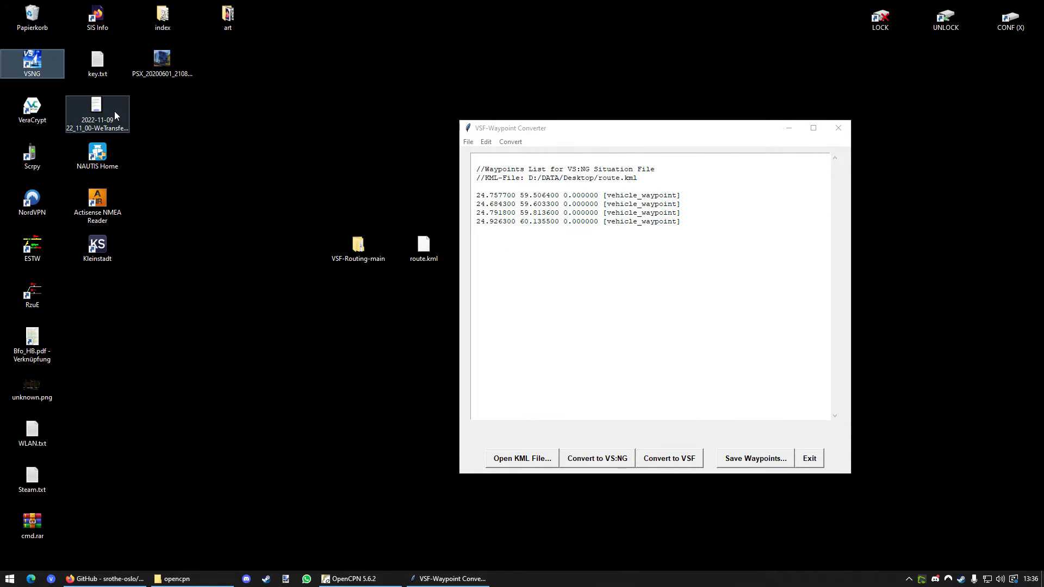
right_click(37, 67)
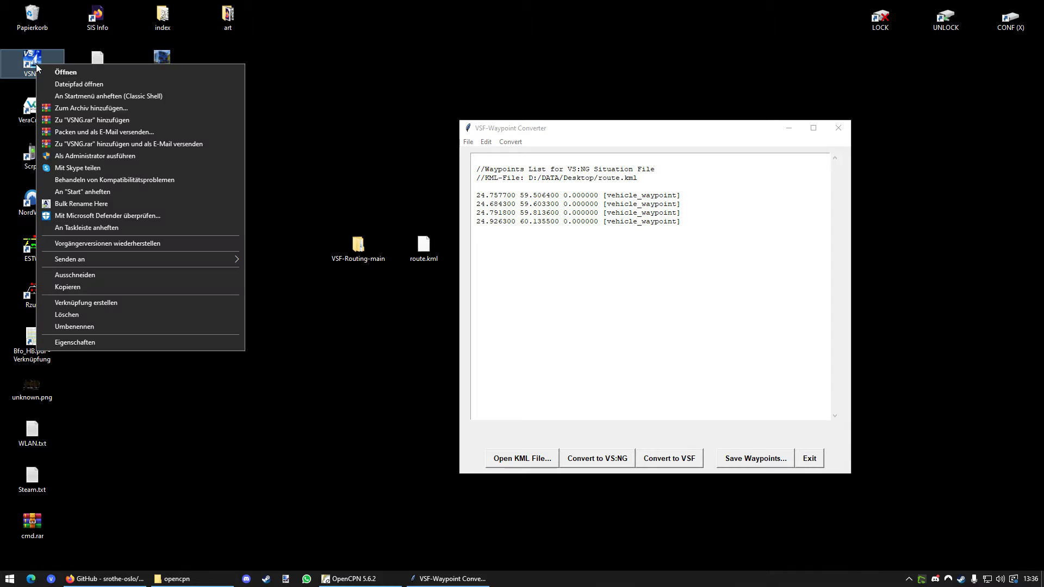
click(77, 89)
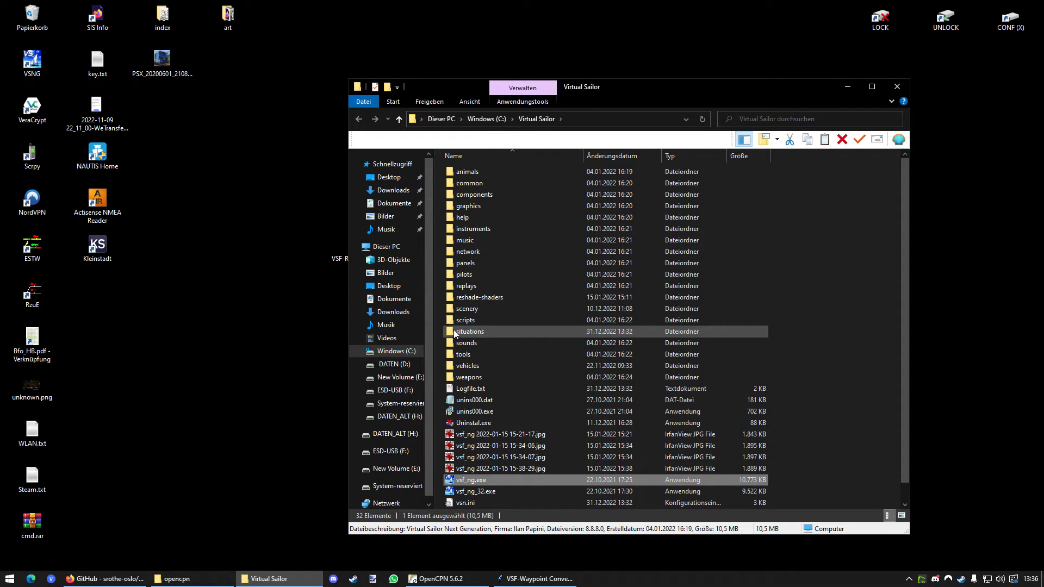
double_click(471, 332)
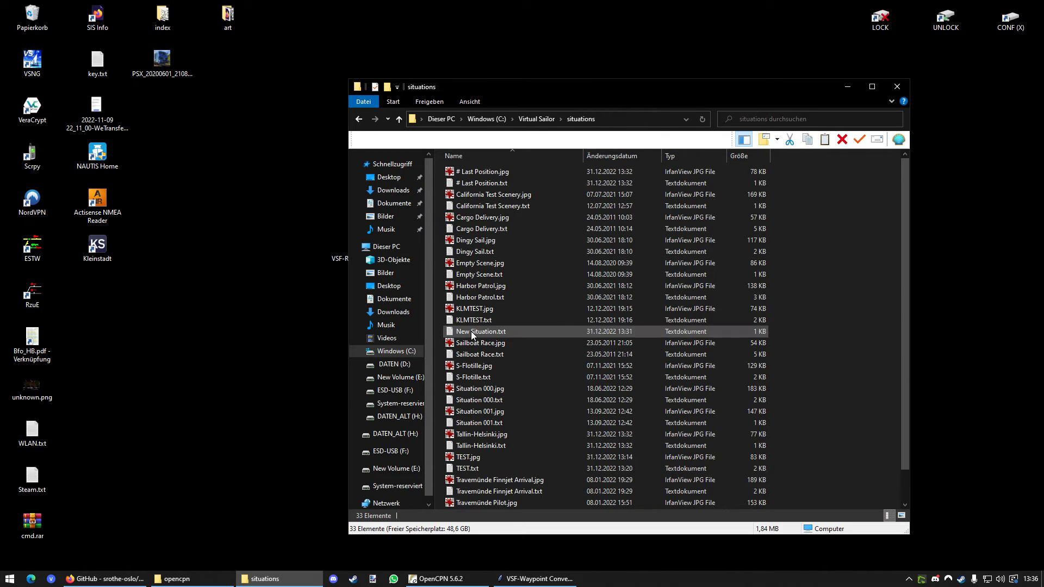
scroll(544, 292, down, 1)
scroll(542, 296, up, 1)
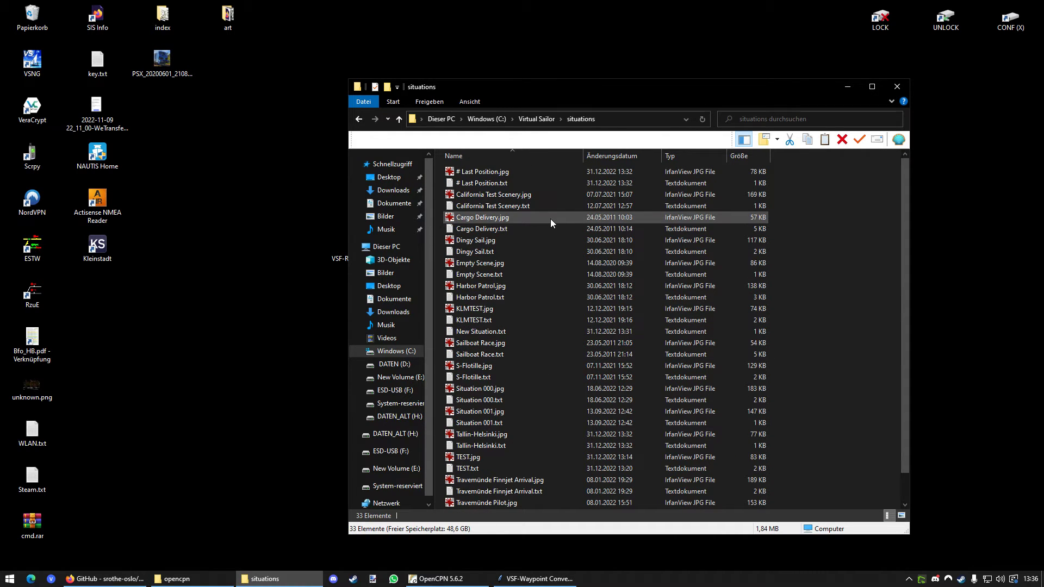
scroll(541, 326, down, 1)
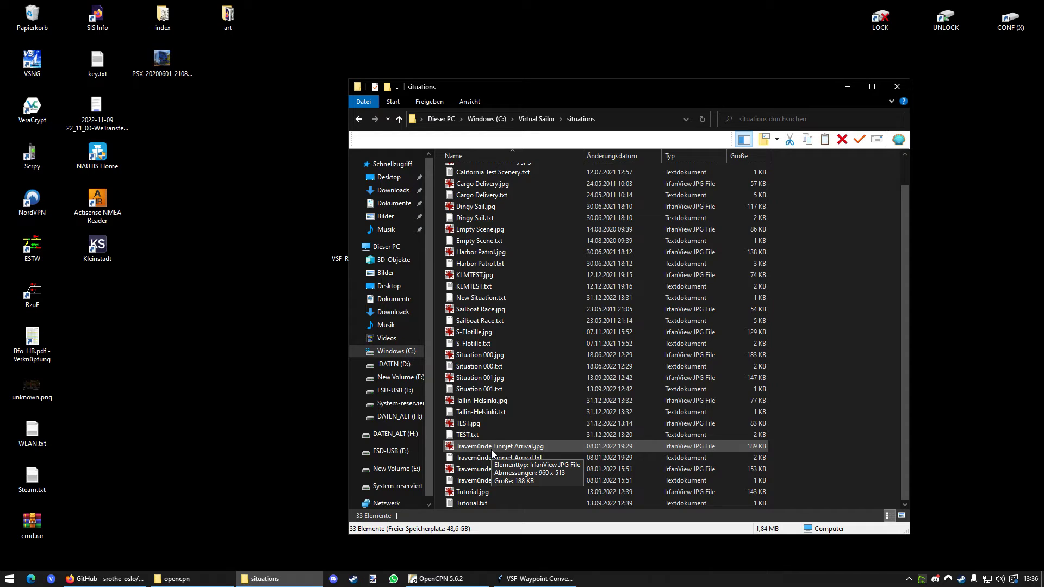
Preview Tallin-Helsinki.jpg, then open Tallin-Helsinki.txt for editing in Notepad
click(481, 404)
double_click(481, 403)
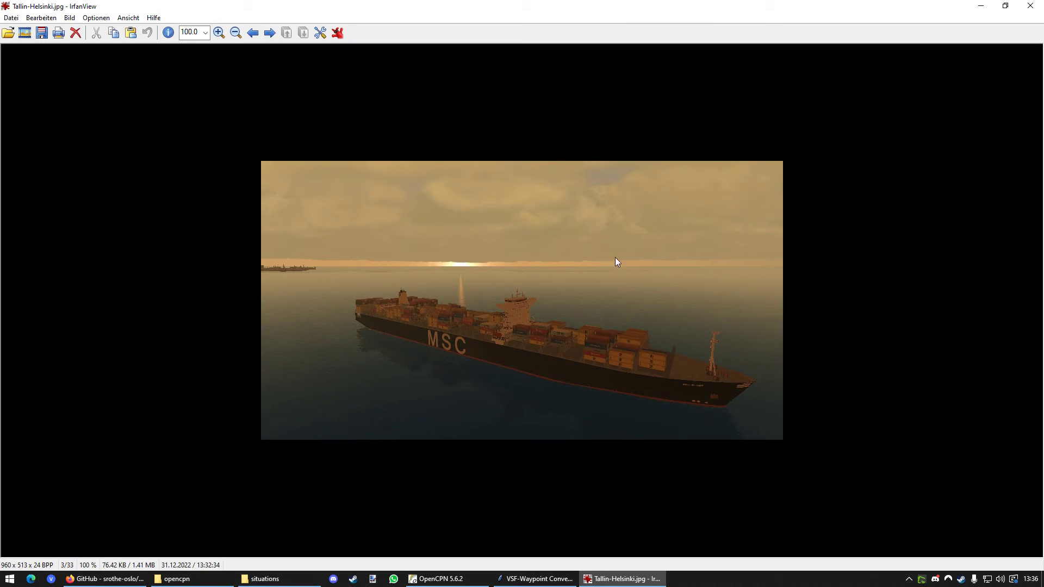
key(Escape)
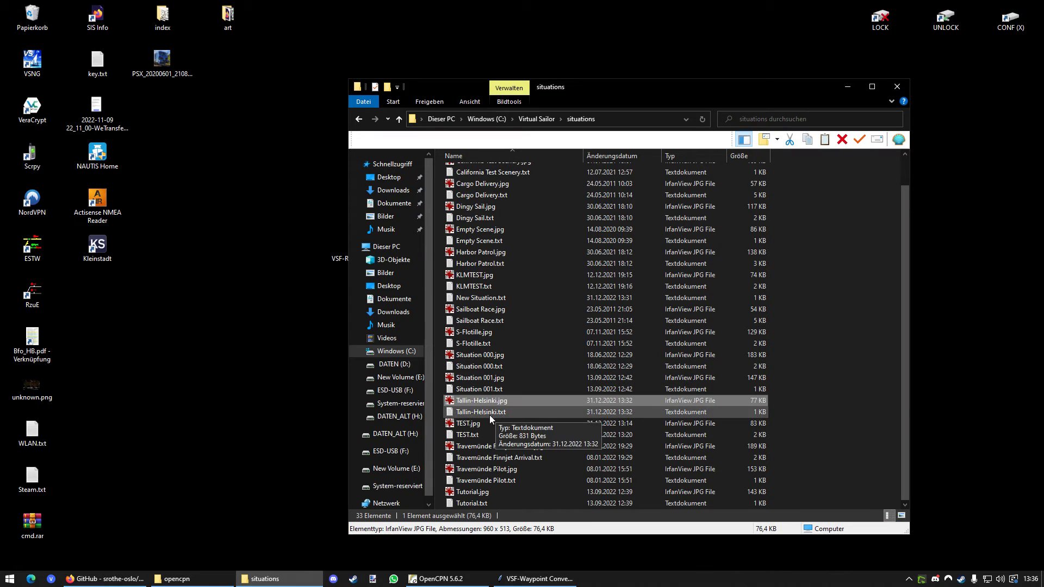
click(478, 411)
right_click(487, 411)
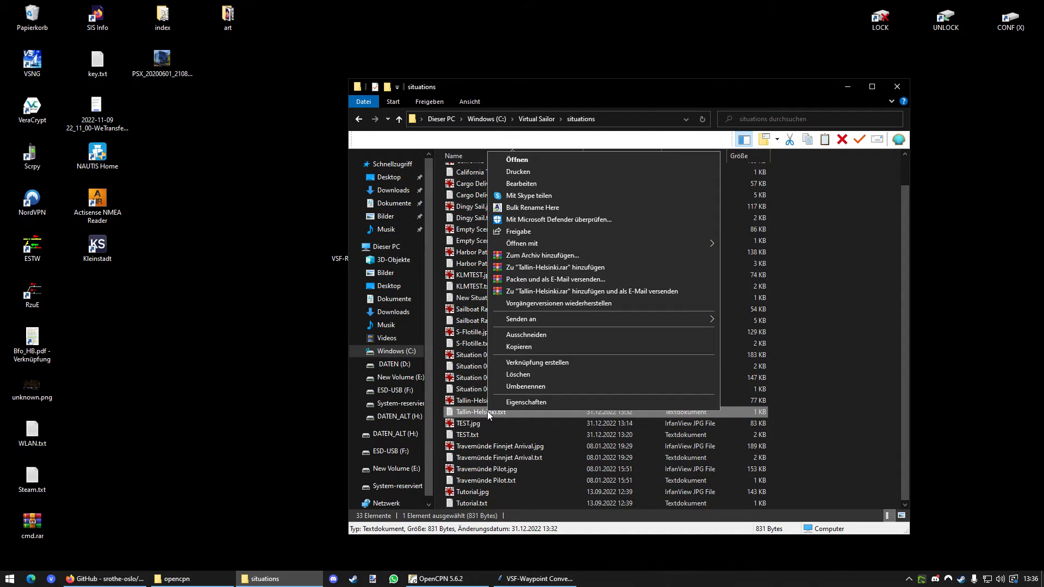
click(526, 186)
scroll(547, 191, down, 7)
scroll(547, 282, up, 7)
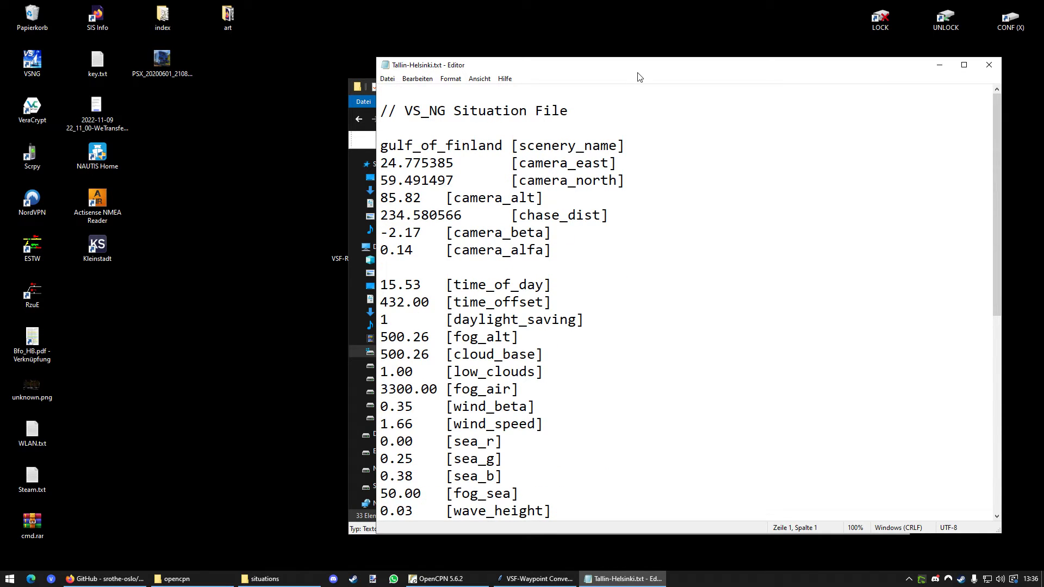
Paste the converted waypoint list after the vehicle_other_flags line in Tallin-Helsinki.txt
scroll(617, 151, down, 7)
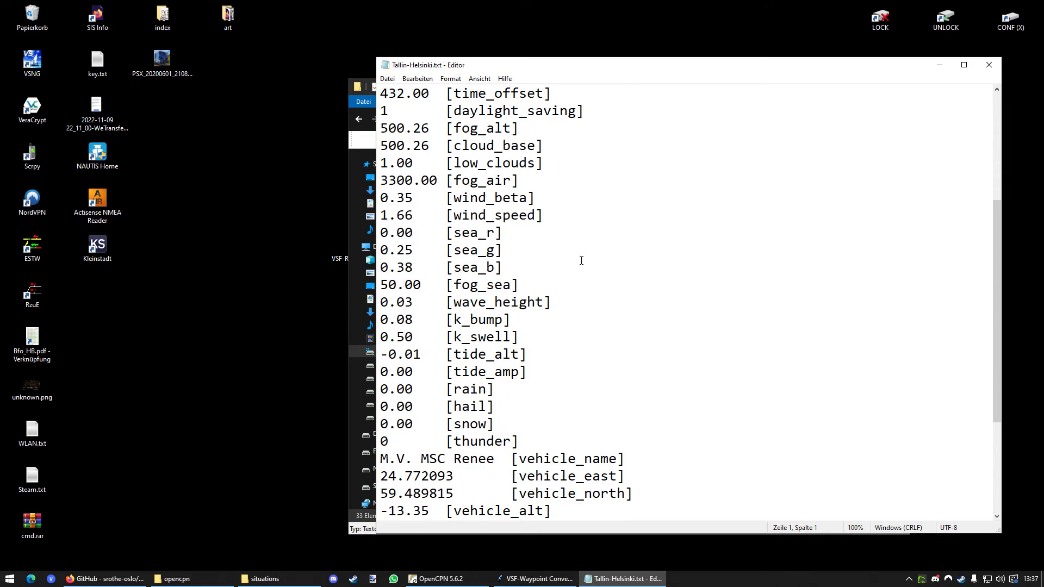
click(639, 426)
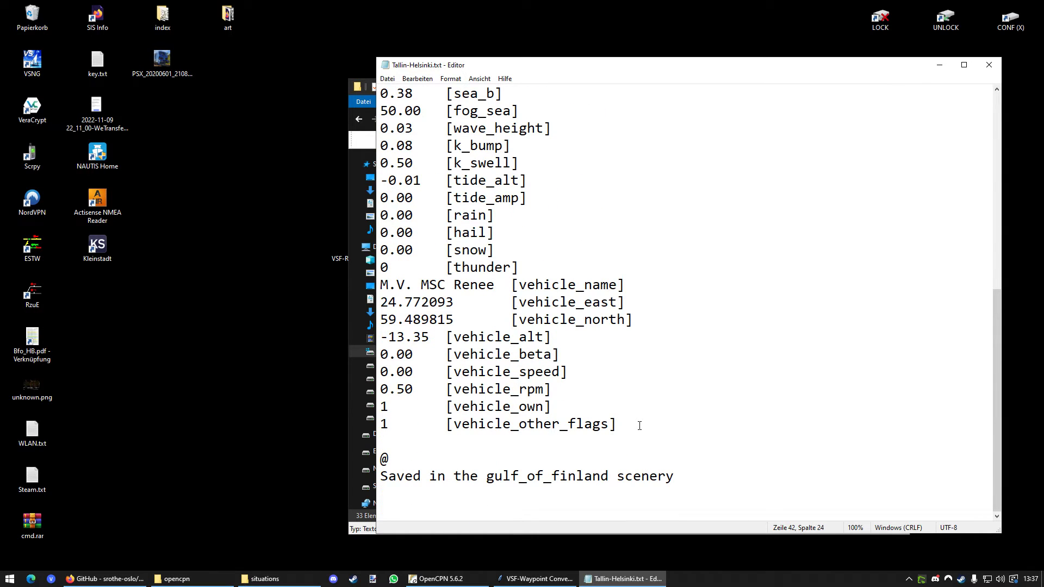
key(Return)
key(Return)
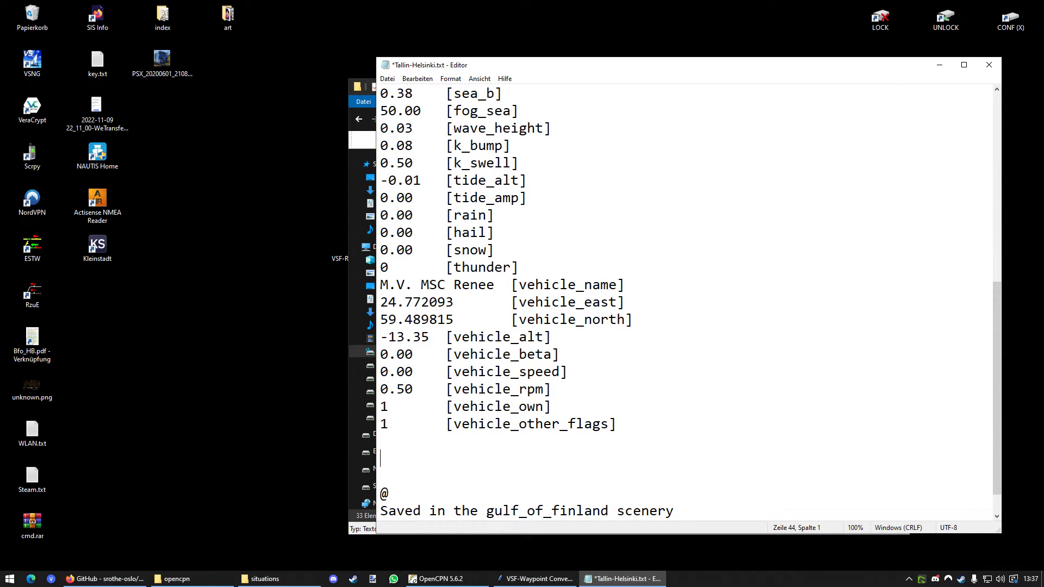
key(ctrl+v)
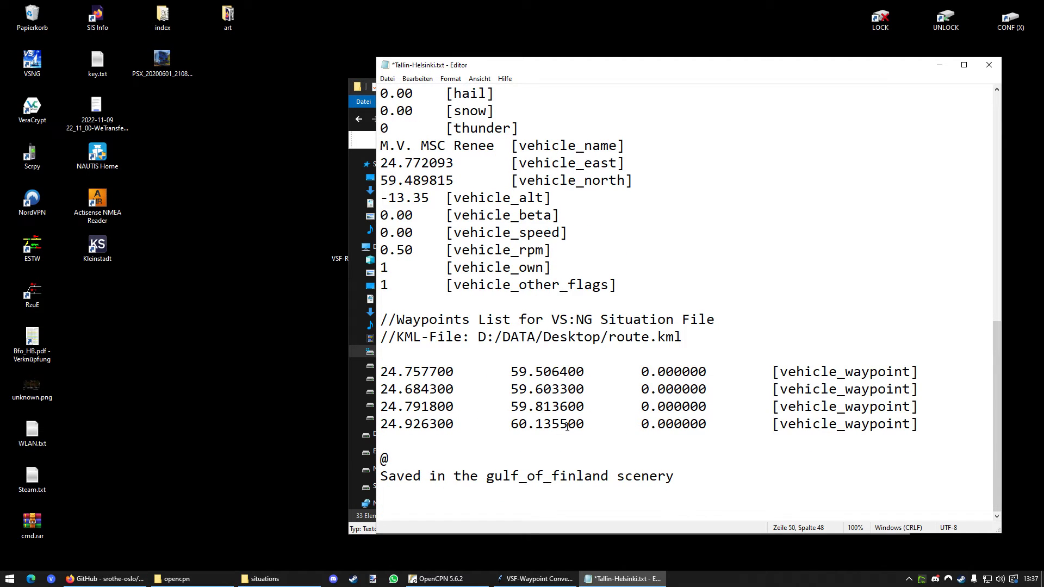
click(536, 579)
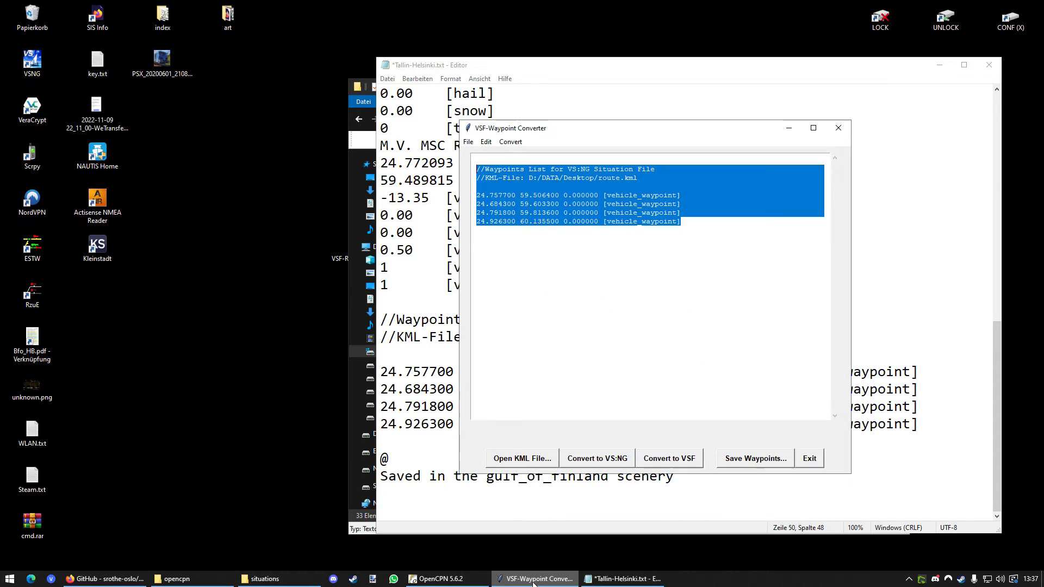
click(638, 204)
key(ctrl+a)
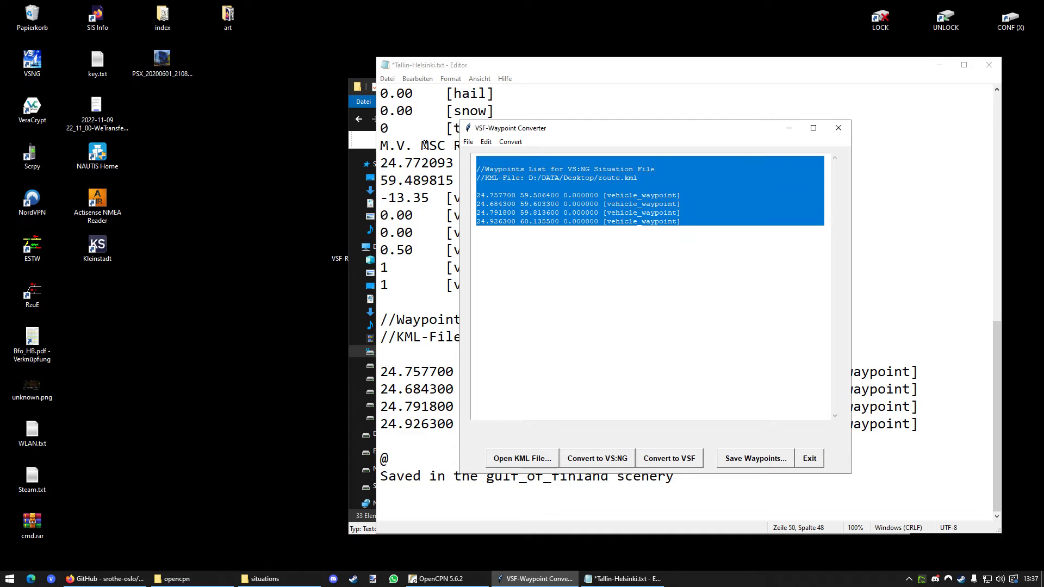
click(412, 424)
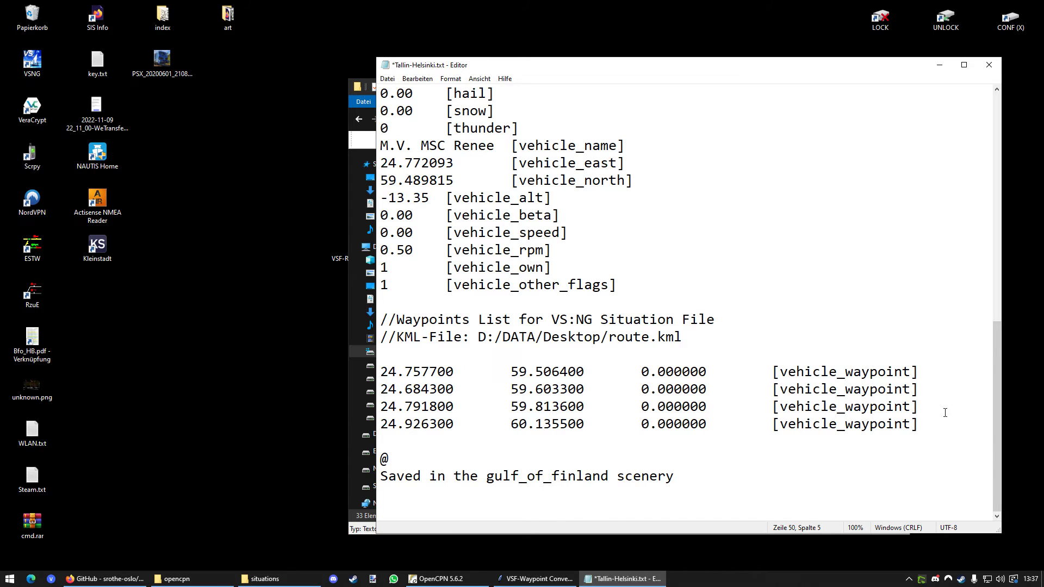
drag(944, 423, 348, 315)
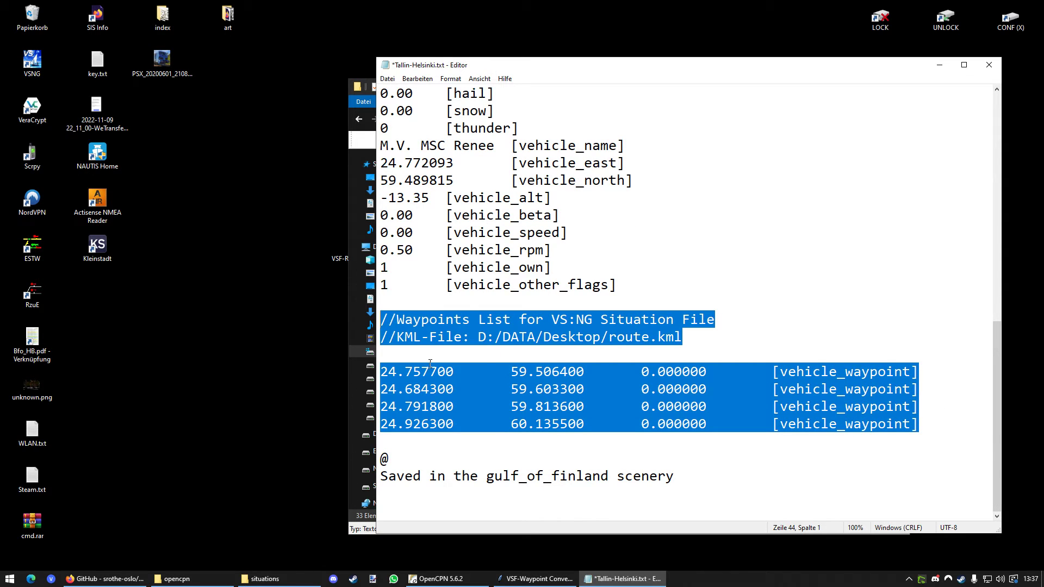
click(452, 368)
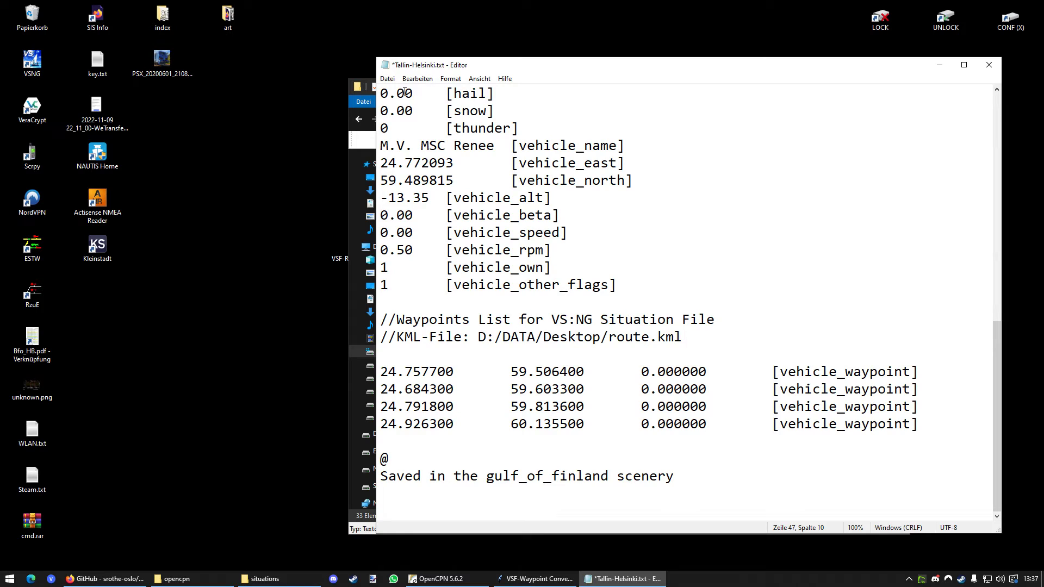
Save the situation file and close Notepad, the converter and the situations folder
click(387, 79)
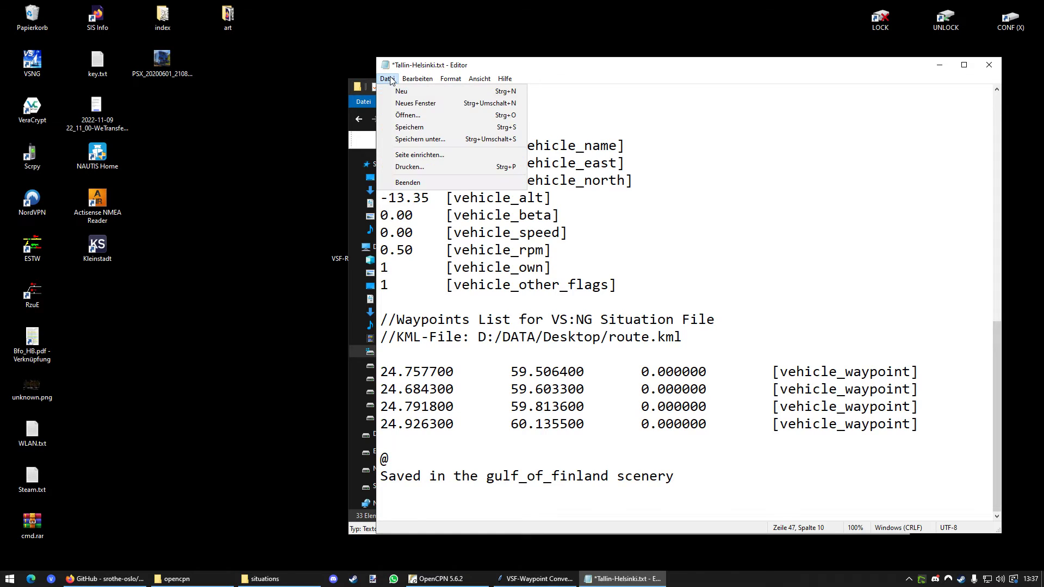
click(408, 128)
click(989, 65)
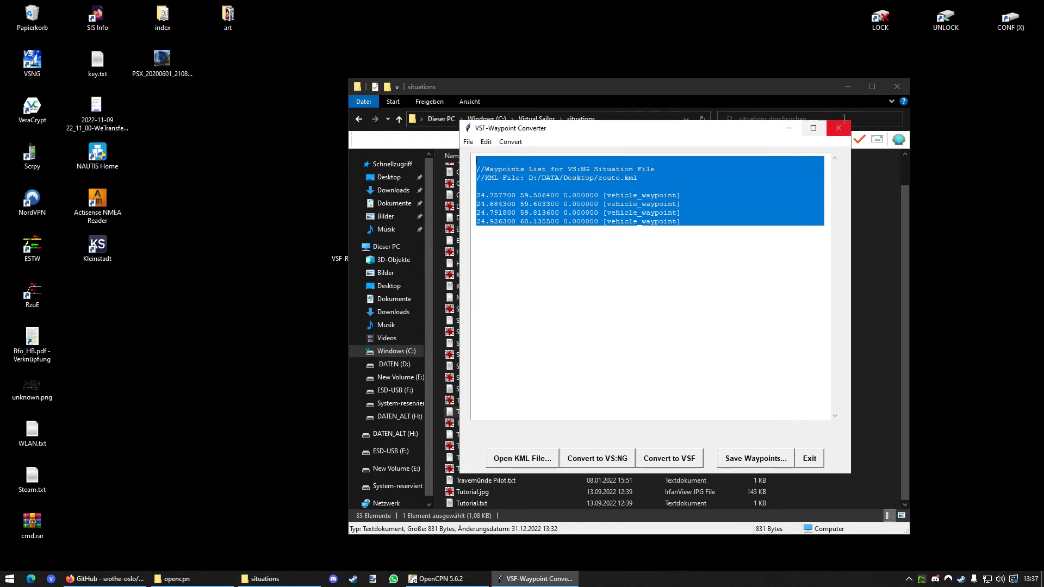
key(alt+F4)
key(alt+F4)
click(477, 363)
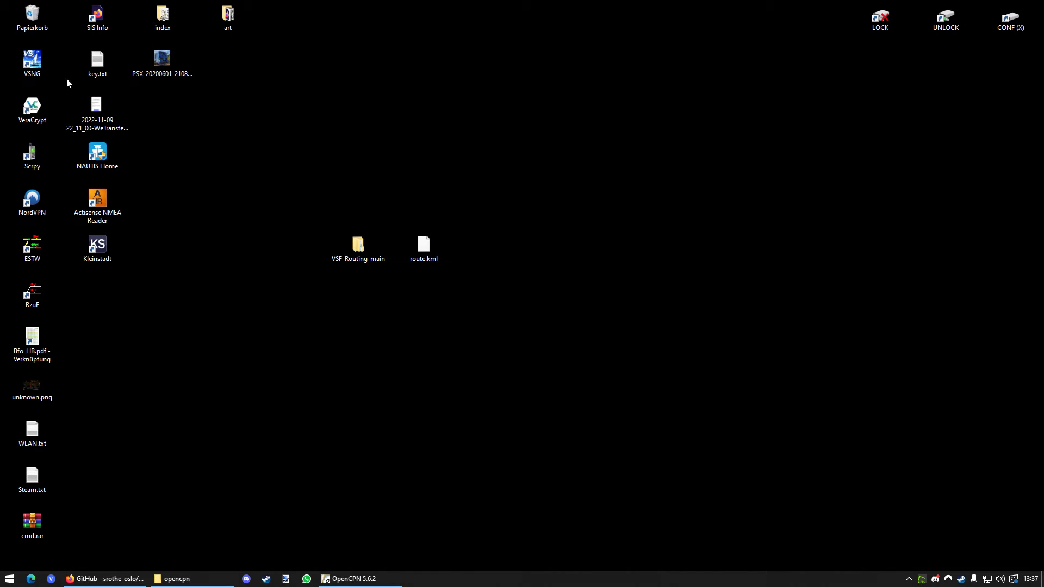
Launch Virtual Sailor NG, accept both scenery imports, and select the Tallin-Helsinki situation
double_click(32, 61)
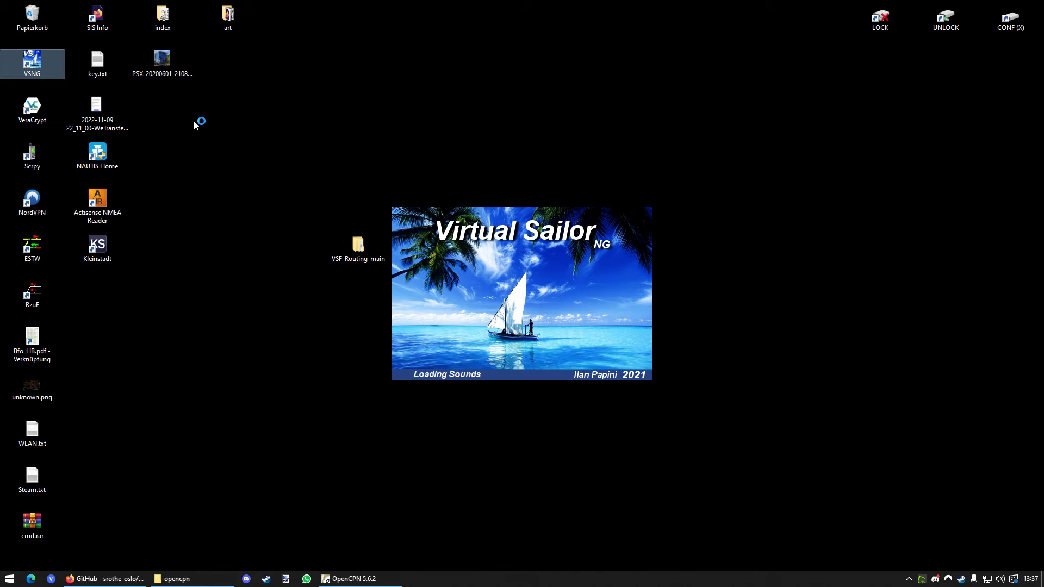
click(536, 325)
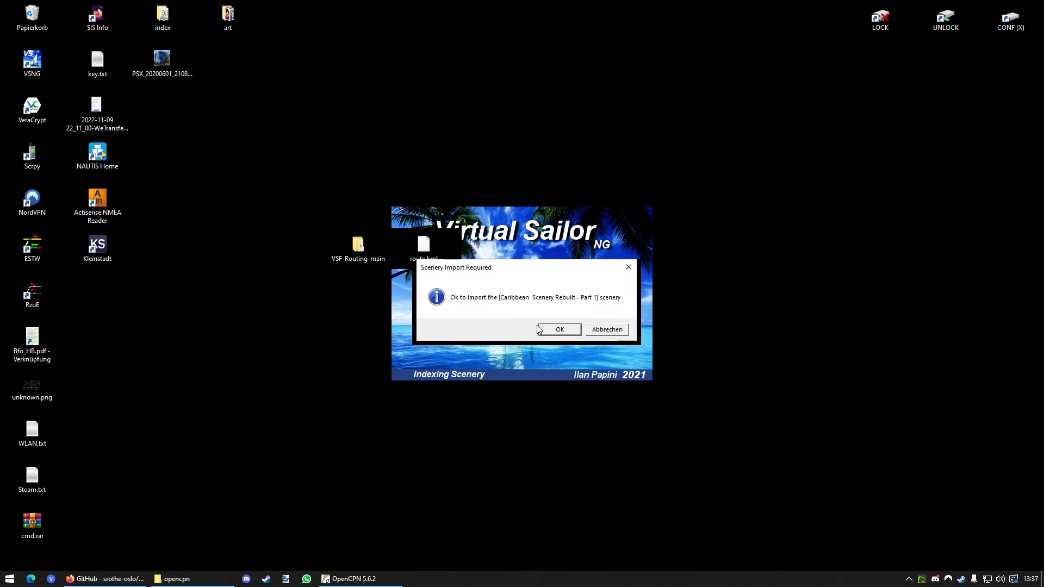
click(536, 324)
click(113, 112)
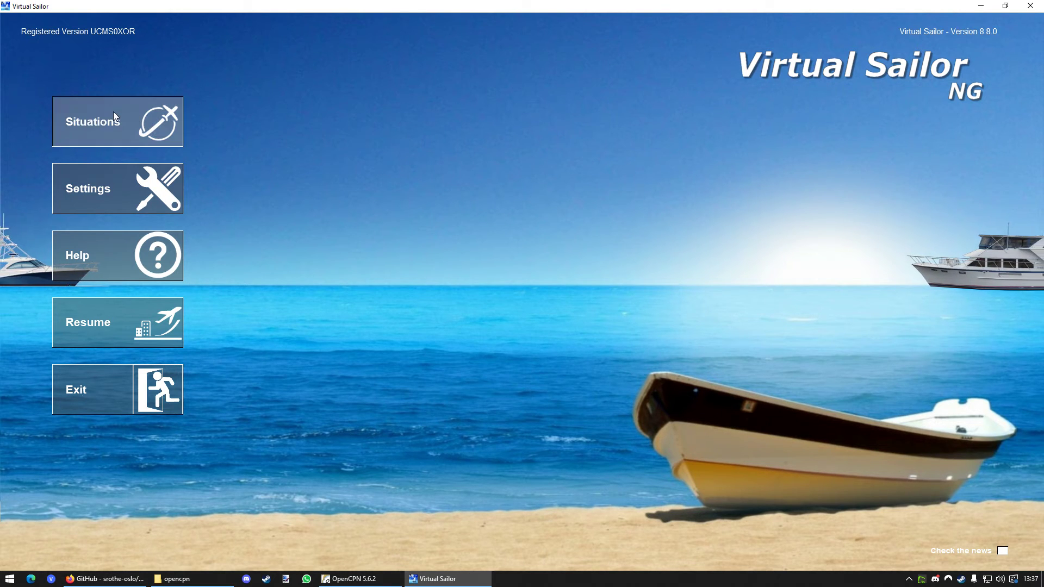
scroll(198, 156, down, 3)
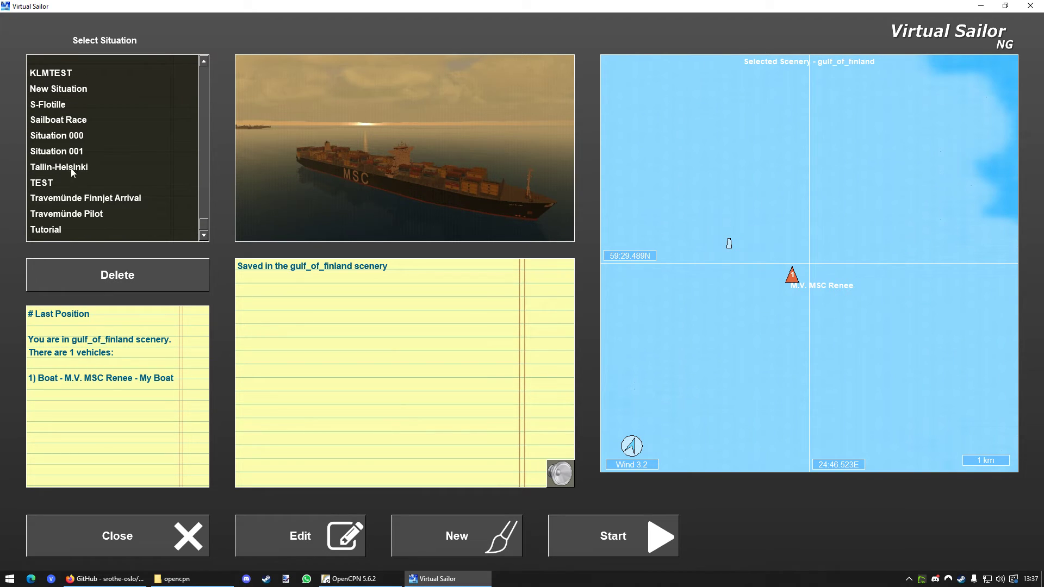
click(59, 170)
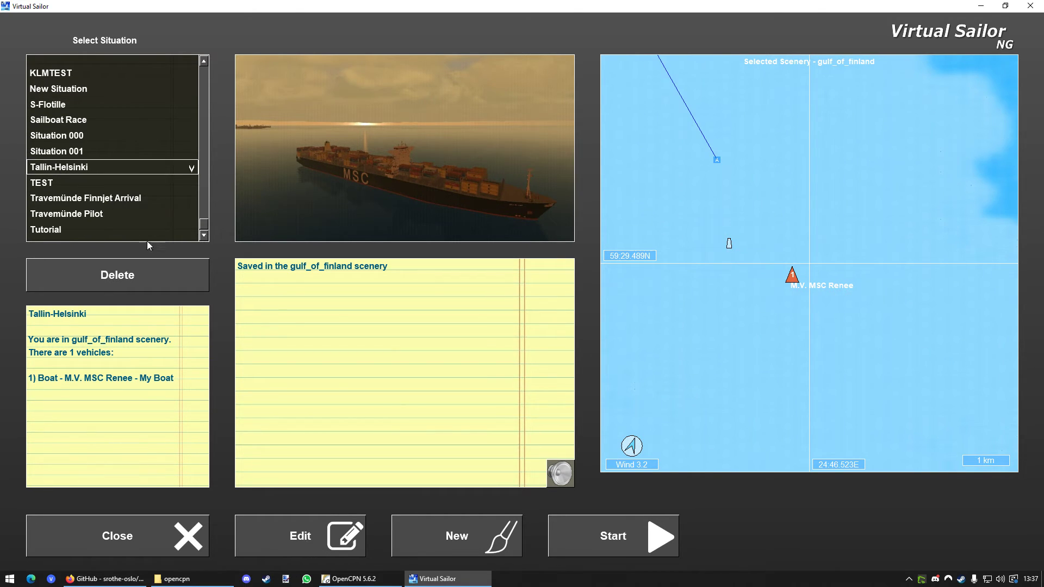
Start Tallin-Helsinki, swing the camera behind the ship, and inspect the route on the gulf_of_finland chart
click(628, 537)
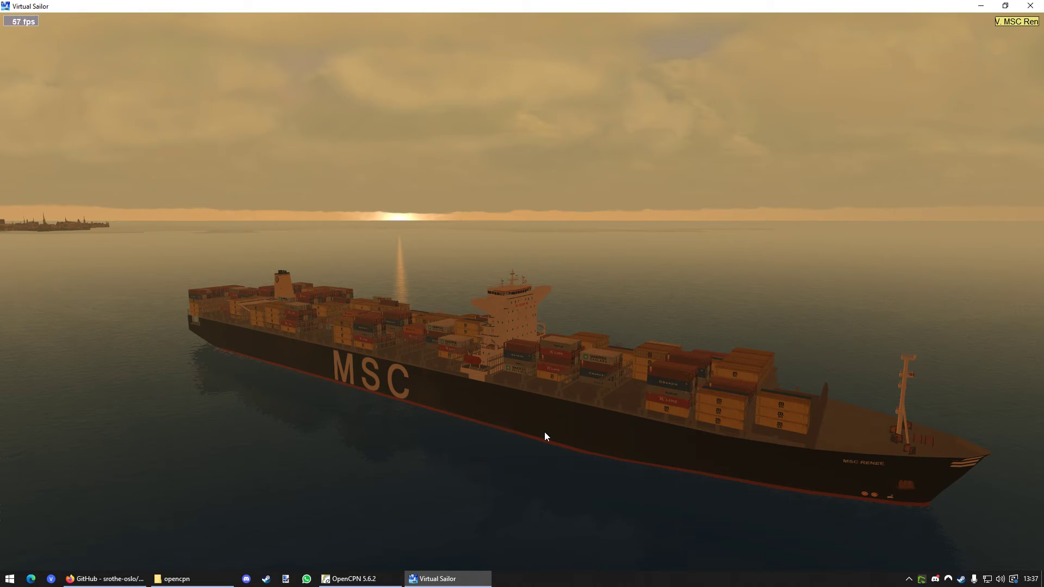
drag(544, 431, 613, 368)
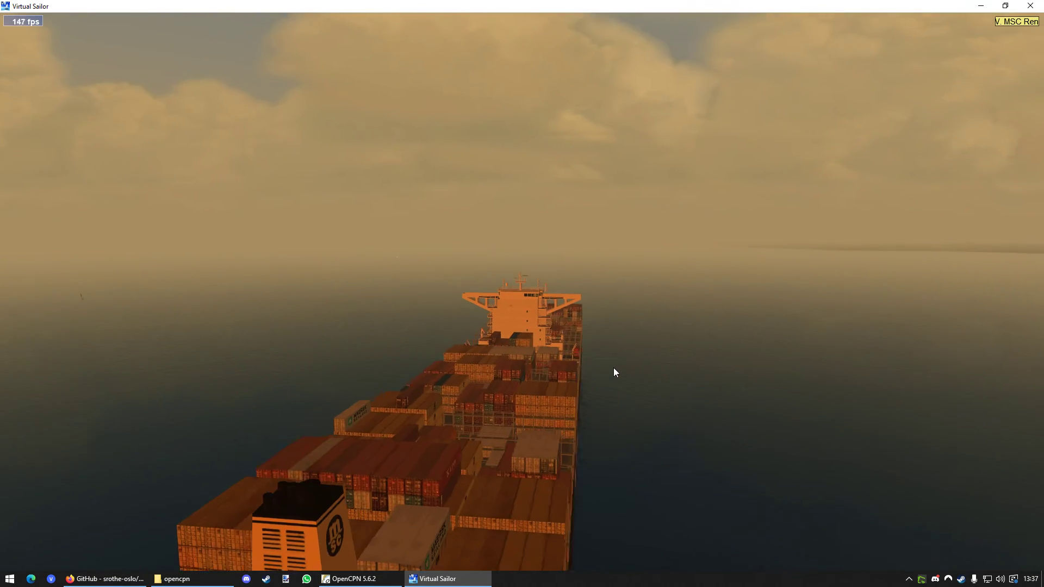
key(m)
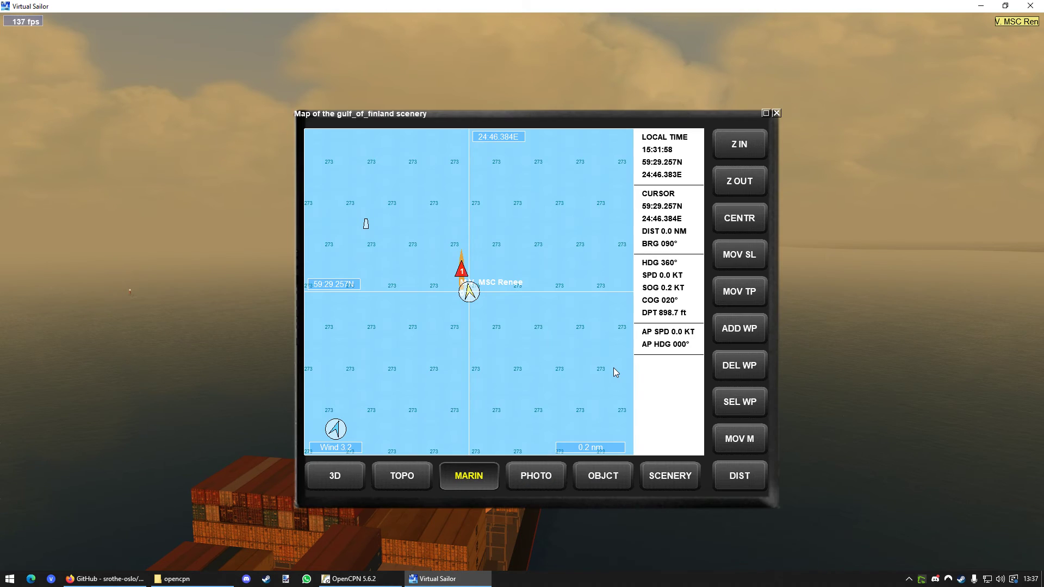
scroll(551, 322, down, 3)
drag(459, 220, 495, 445)
drag(505, 163, 500, 359)
scroll(514, 327, down, 3)
scroll(513, 327, up, 3)
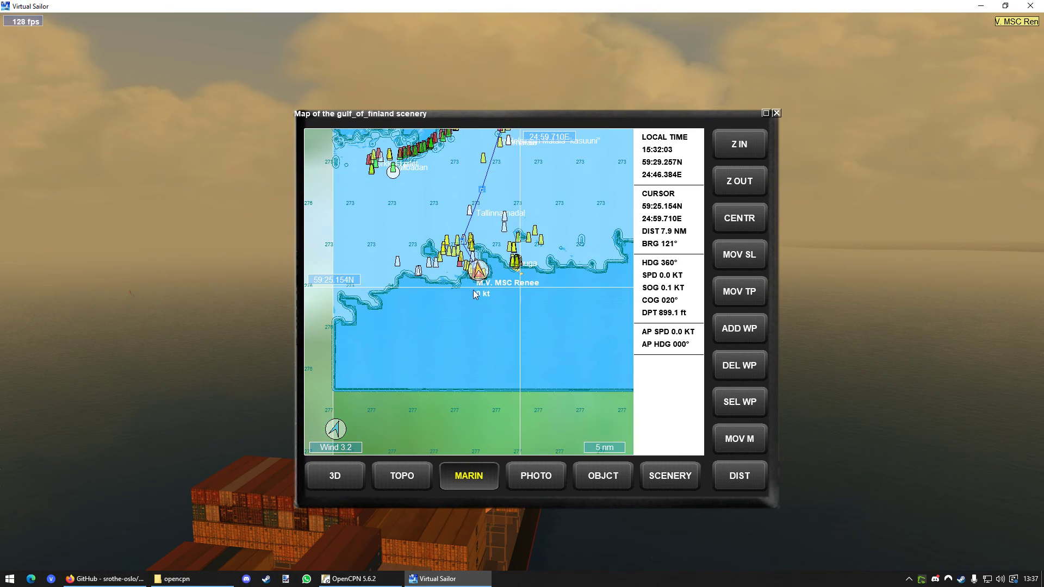
drag(473, 289, 439, 235)
scroll(498, 348, up, 5)
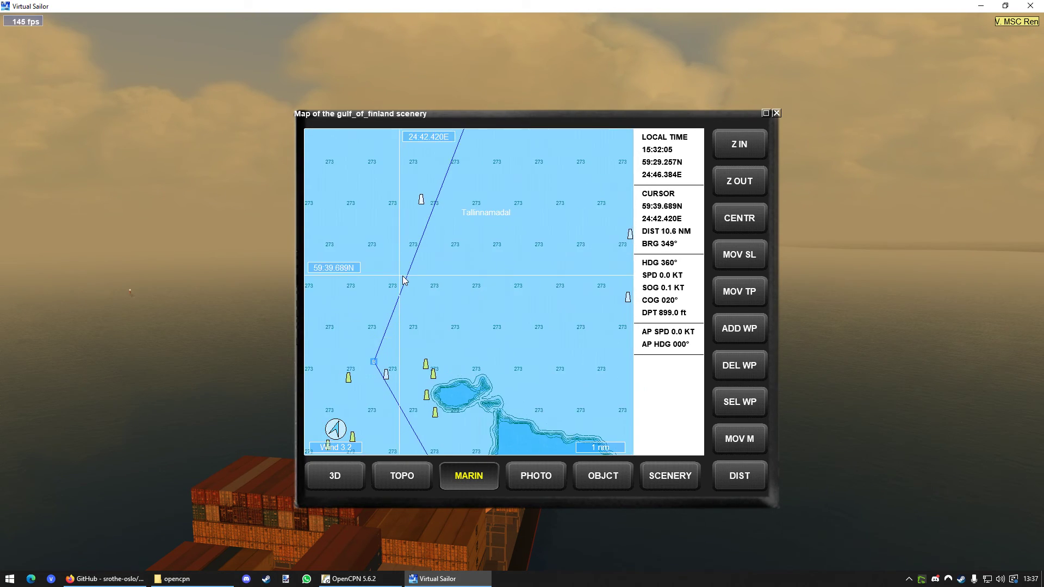
scroll(498, 346, down, 5)
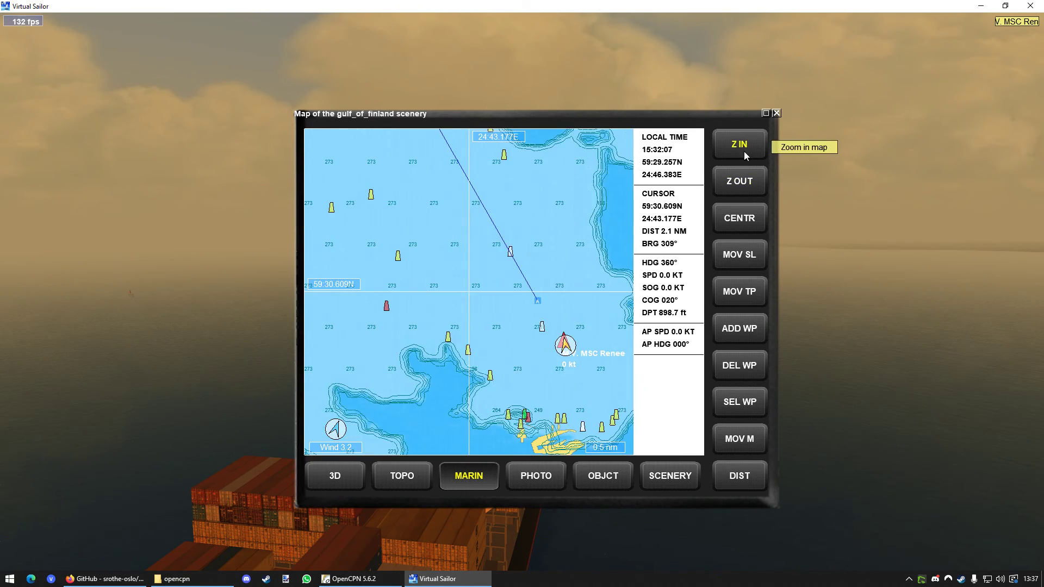
click(775, 114)
Engage the autopilot with heading hold on and start the ship's engines
click(449, 318)
click(449, 319)
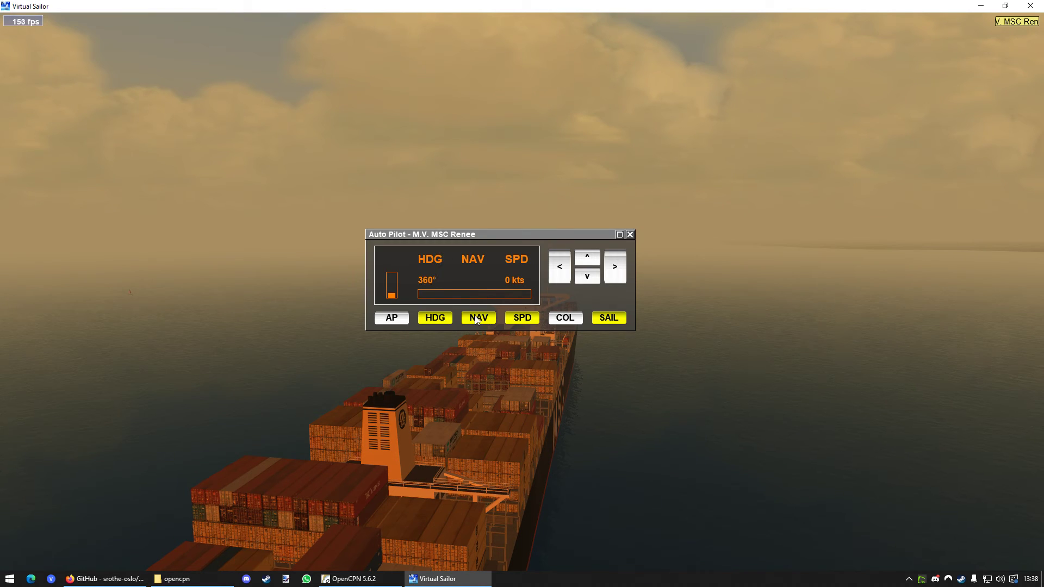
click(559, 267)
click(587, 256)
click(384, 318)
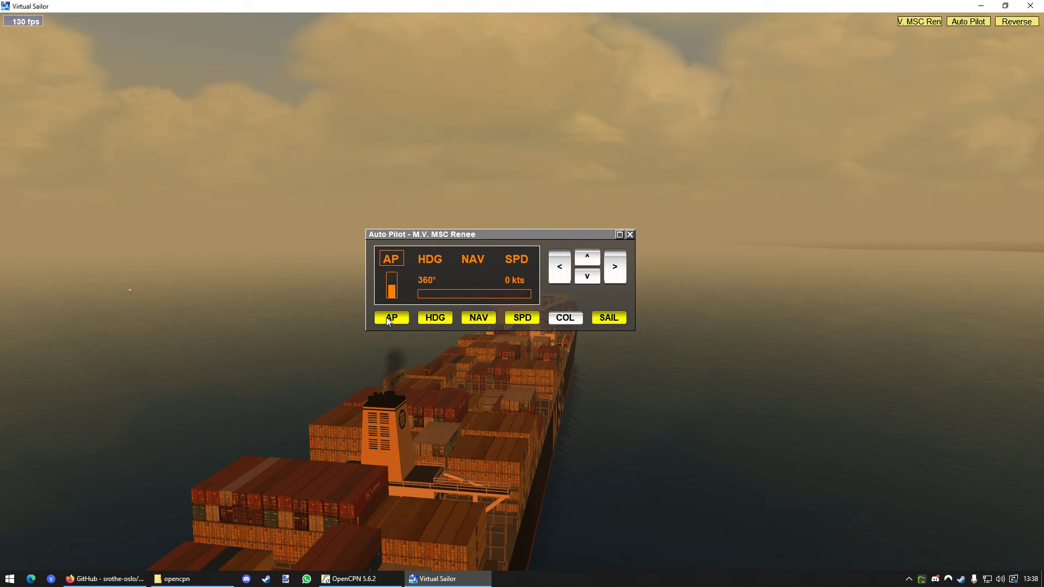
click(386, 318)
click(629, 234)
Move the ship onto a point on the route from the scenery chart and confirm
drag(640, 314, 525, 329)
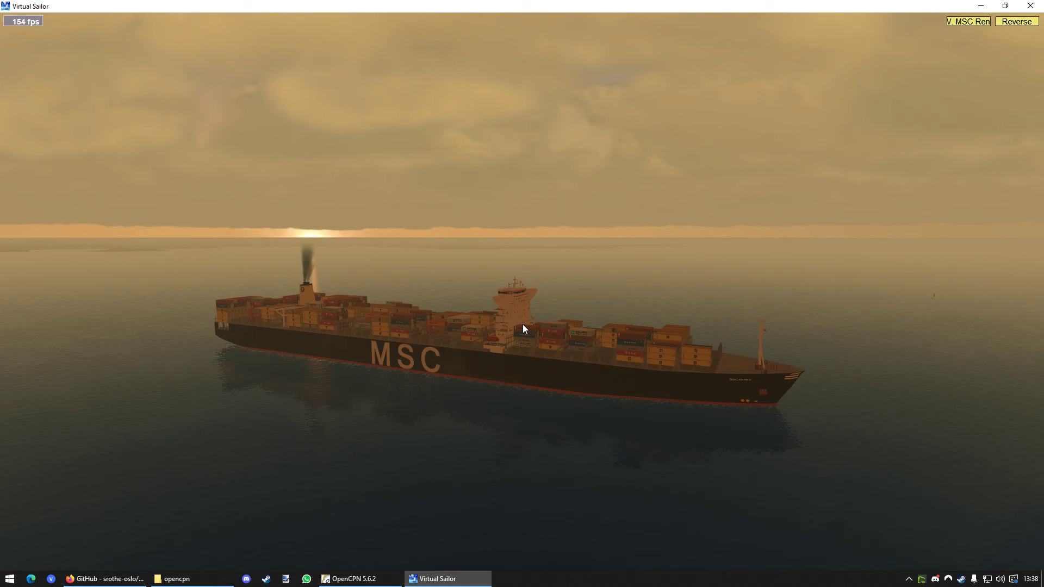
drag(493, 318, 545, 360)
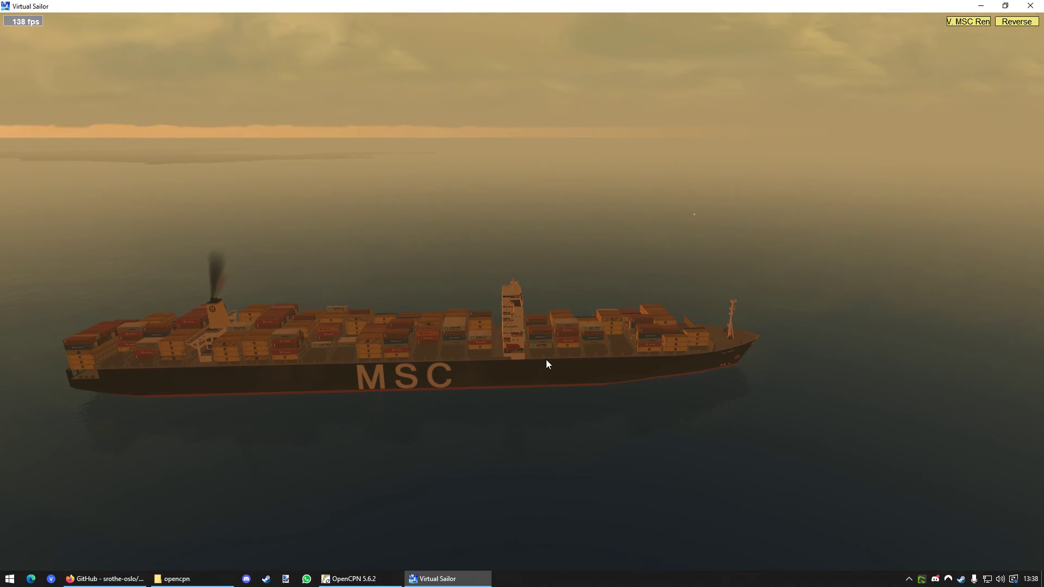
key(m)
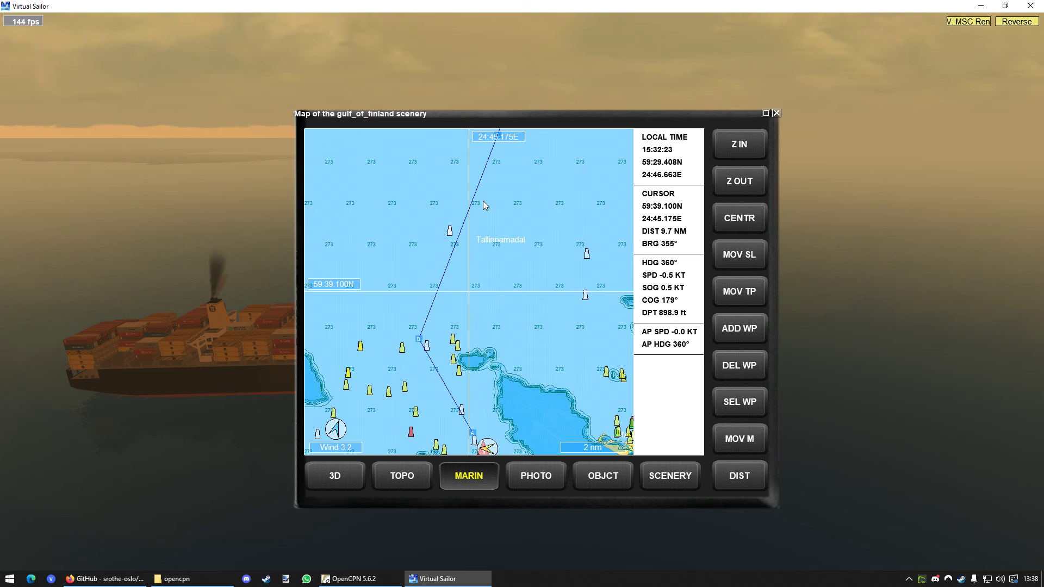
scroll(469, 218, up, 1)
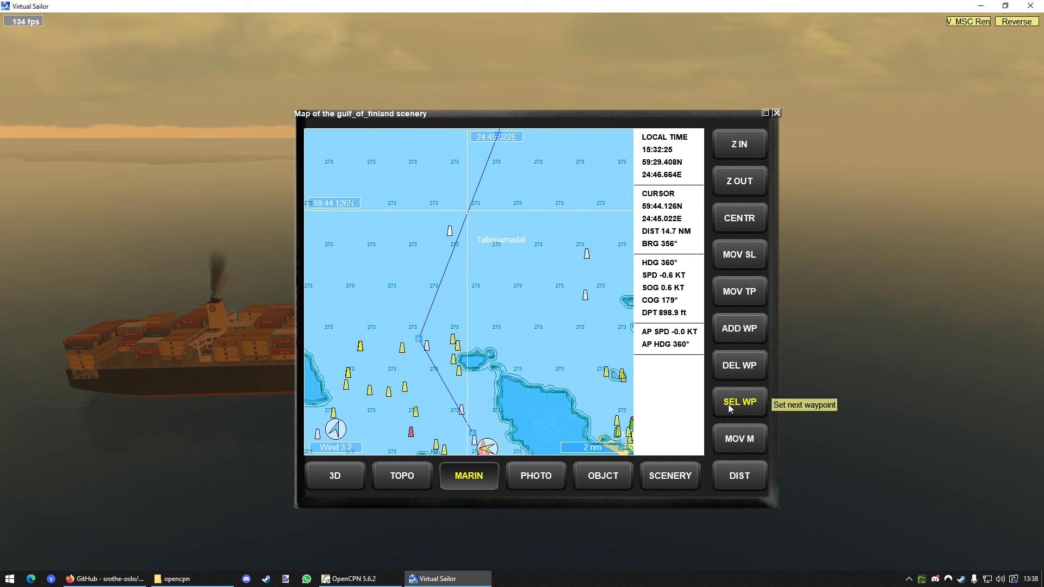
click(739, 291)
click(492, 319)
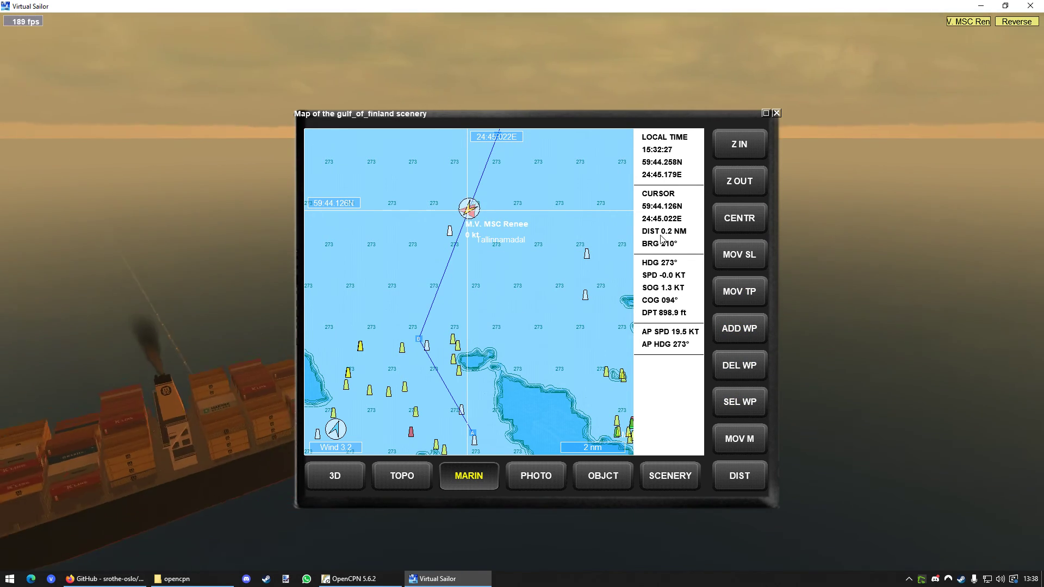
key(m)
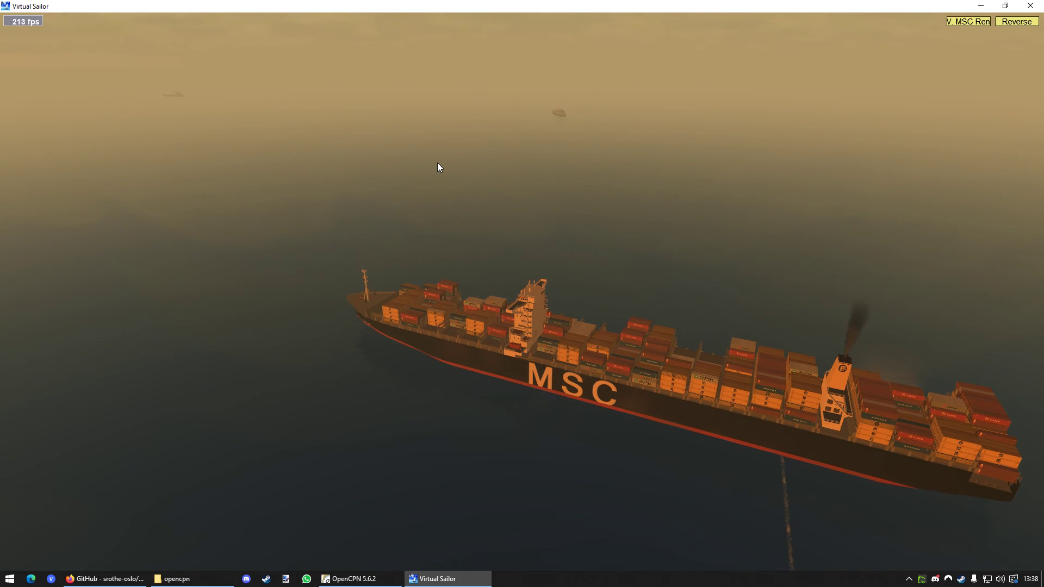
key(m)
scroll(490, 272, down, 3)
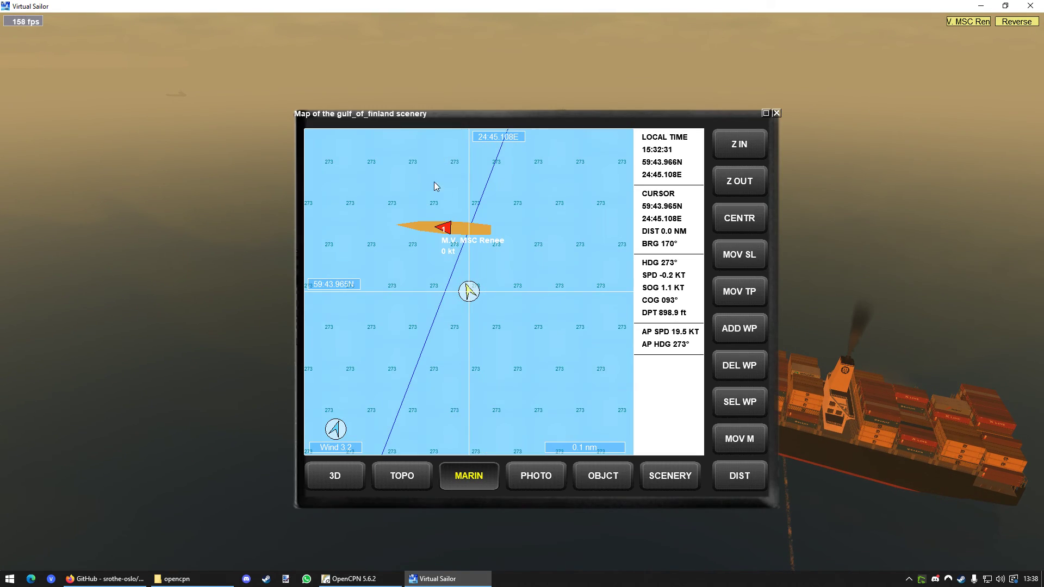
scroll(469, 222, down, 2)
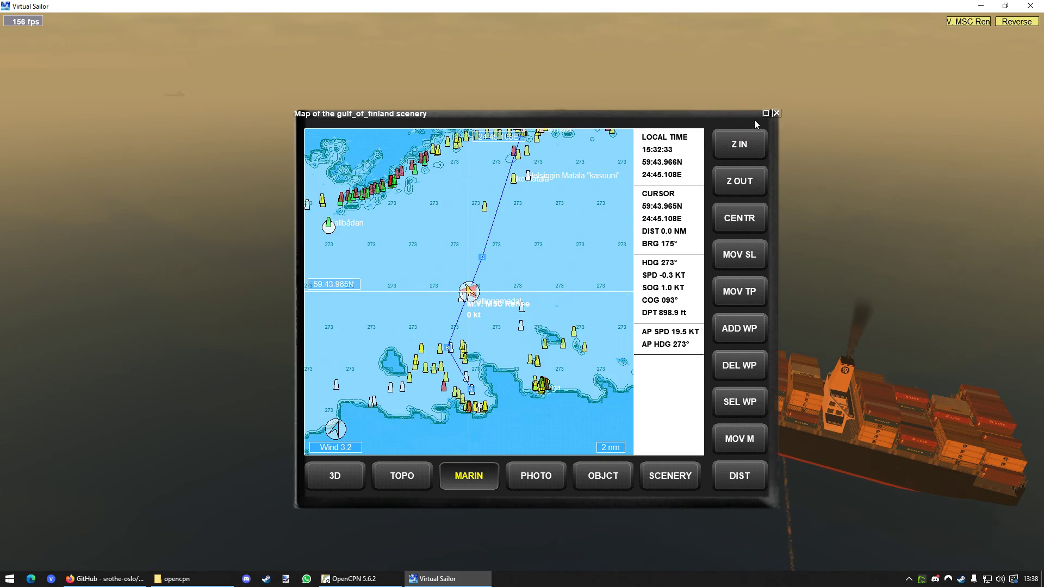
click(776, 113)
Bring OpenCPN to the front and adjust the chart zoom level
click(351, 579)
scroll(524, 307, down, 5)
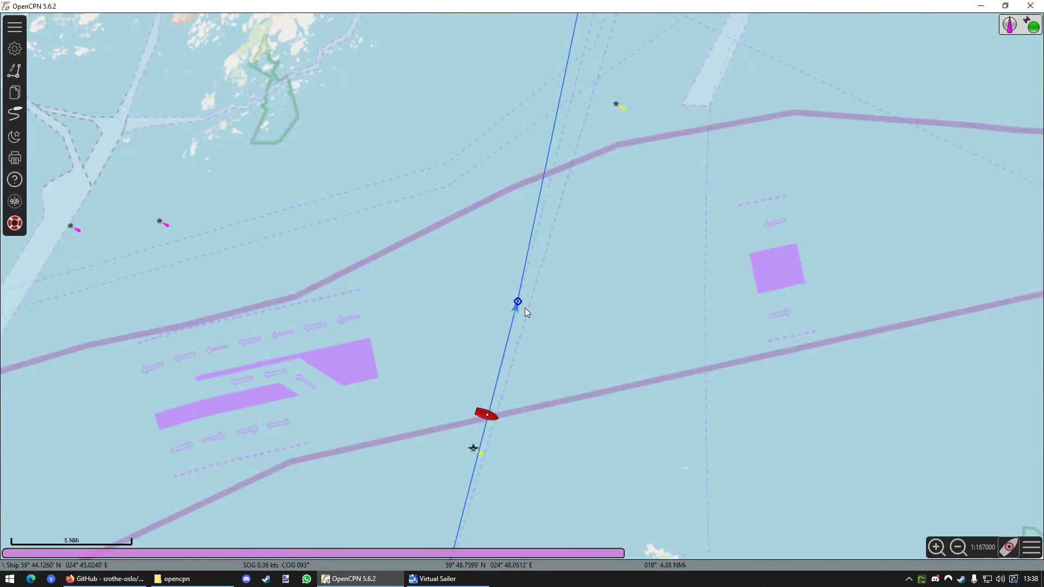
scroll(495, 368, up, 3)
scroll(542, 287, up, 3)
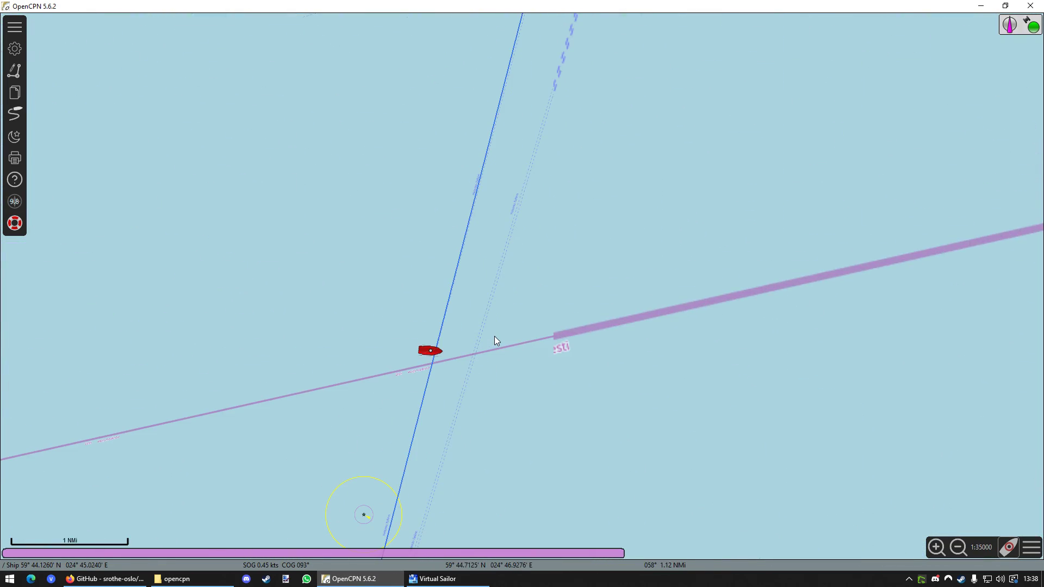
scroll(495, 342, down, 2)
scroll(485, 341, down, 4)
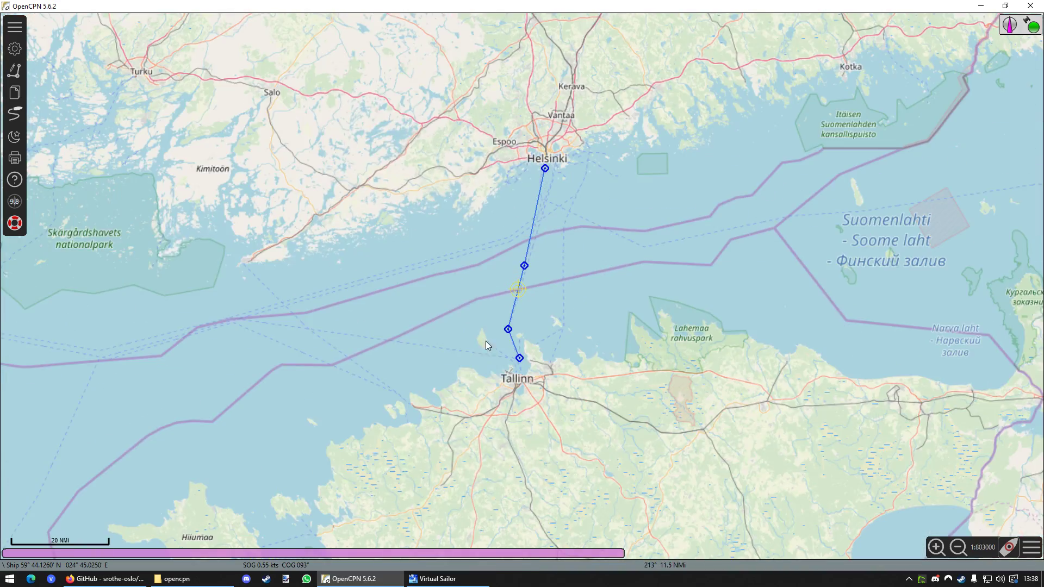
scroll(484, 341, up, 3)
Pan the chart north to Helsinki and frame the whole route to Tallinn
drag(561, 387, 566, 260)
drag(570, 115, 564, 319)
scroll(536, 280, up, 1)
scroll(536, 280, down, 1)
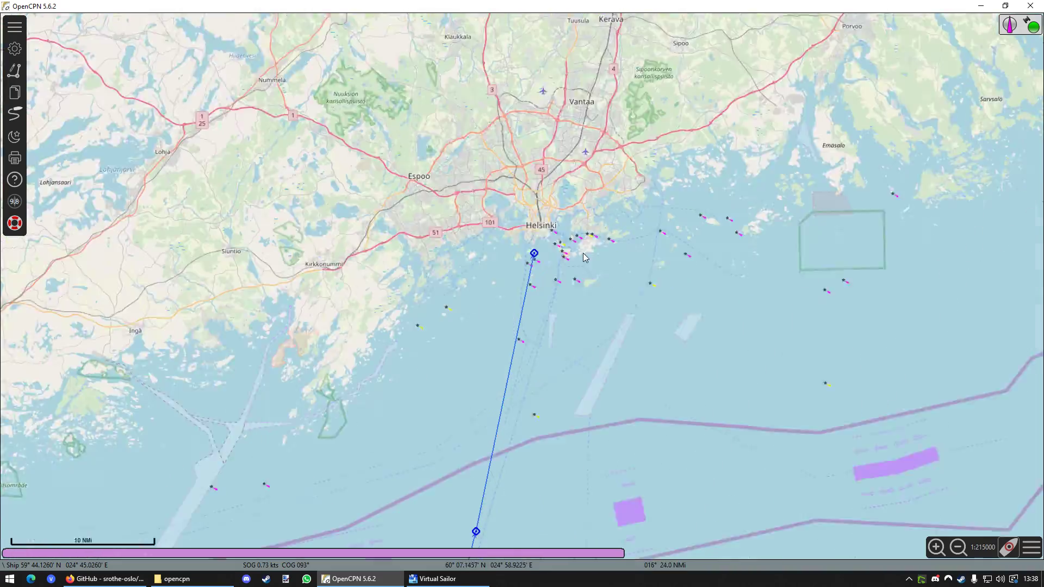
scroll(583, 253, down, 2)
drag(583, 253, 571, 74)
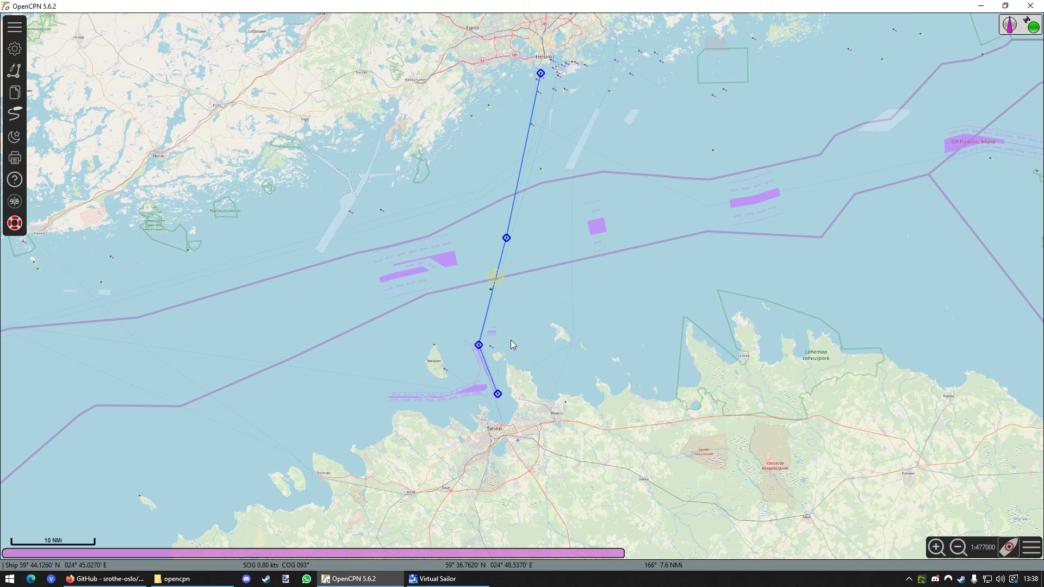